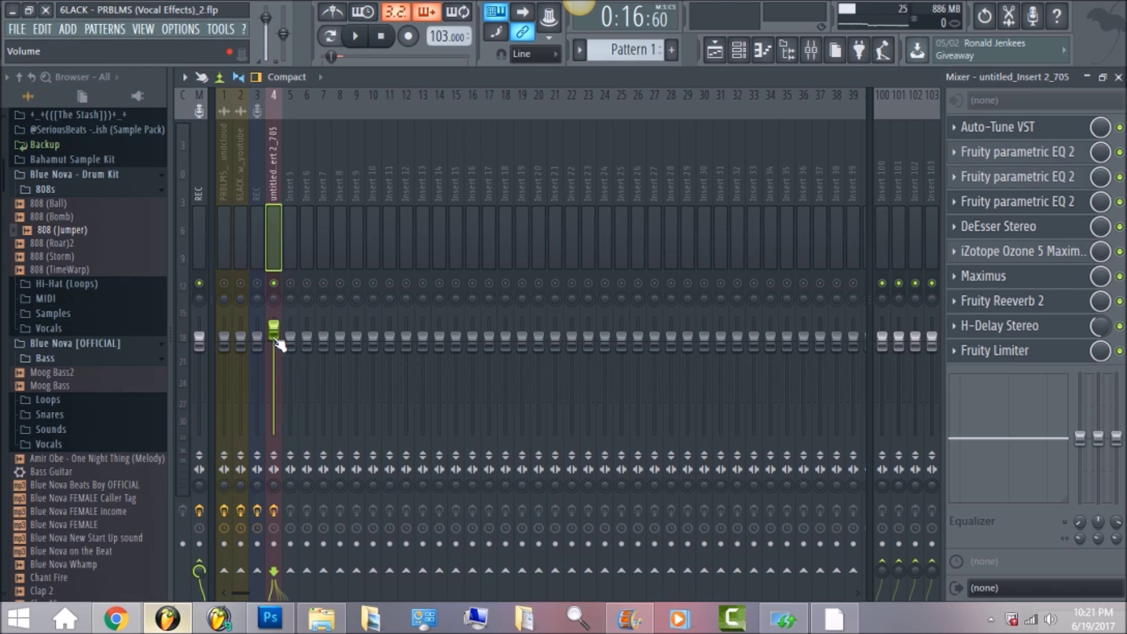
Bypass every effect after Auto-Tune VST on mixer insert 4, from the first Fruity parametric EQ 2 to Fruity Limiter.
click(1120, 152)
click(1120, 227)
click(1119, 251)
click(1119, 276)
click(1120, 325)
click(1120, 351)
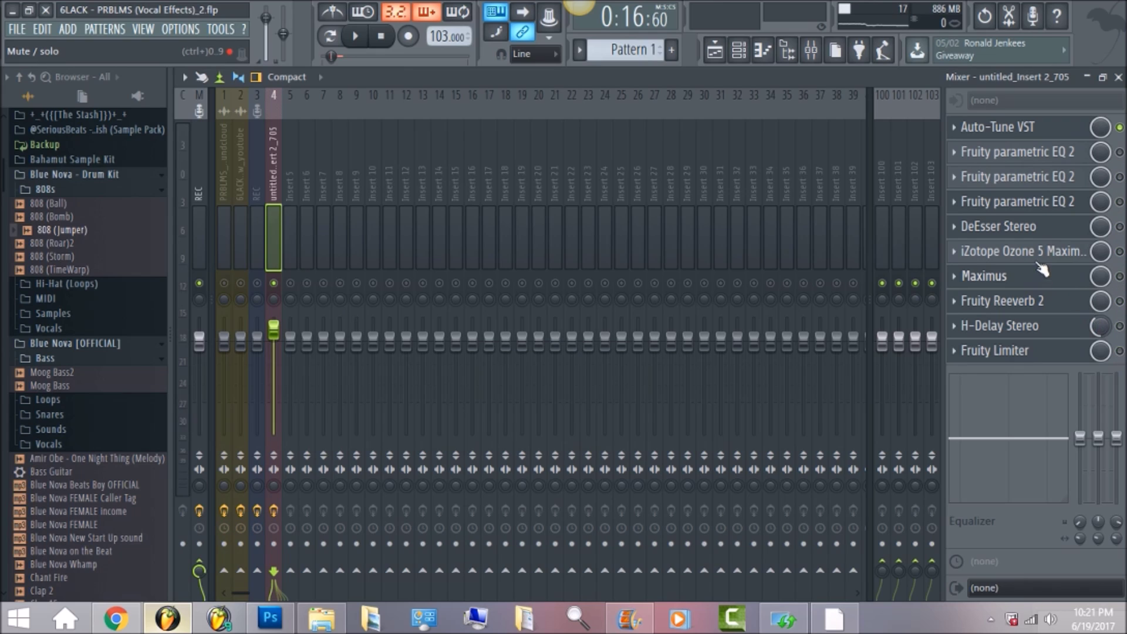
Inspect the Auto-Tune VST settings, close the plugin, and play the vocal with only Auto-Tune active.
click(1035, 131)
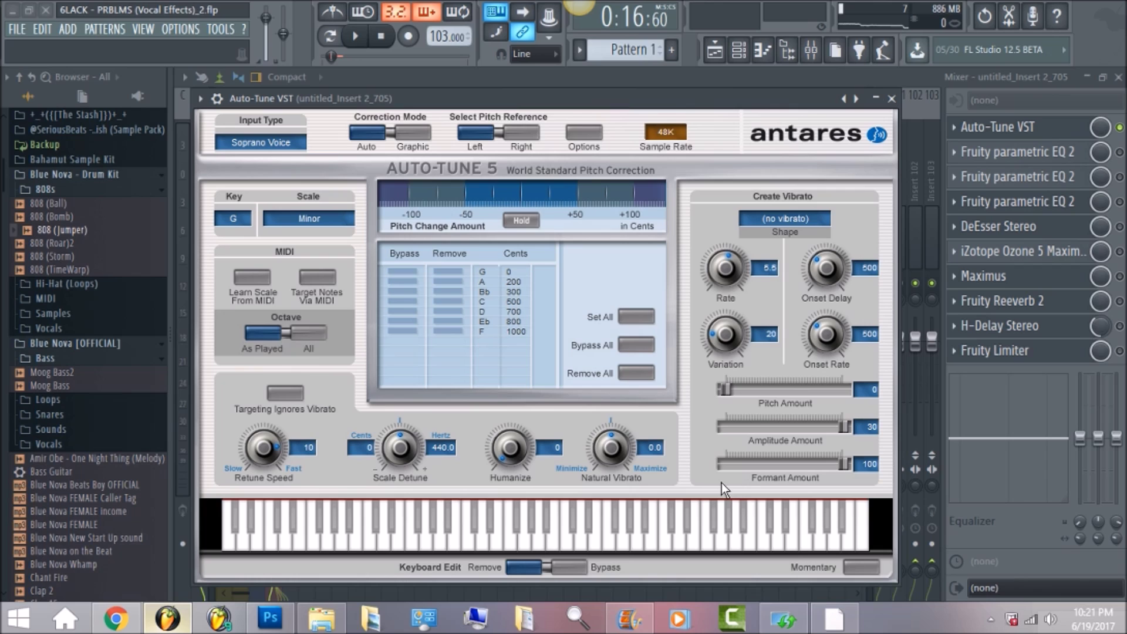
click(916, 82)
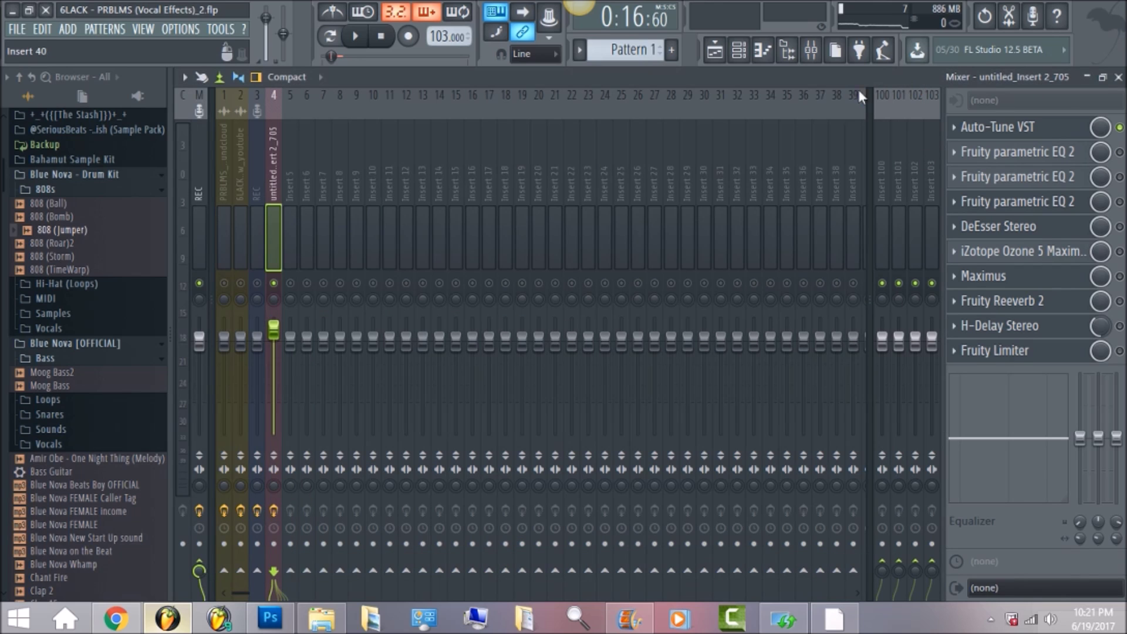
click(360, 39)
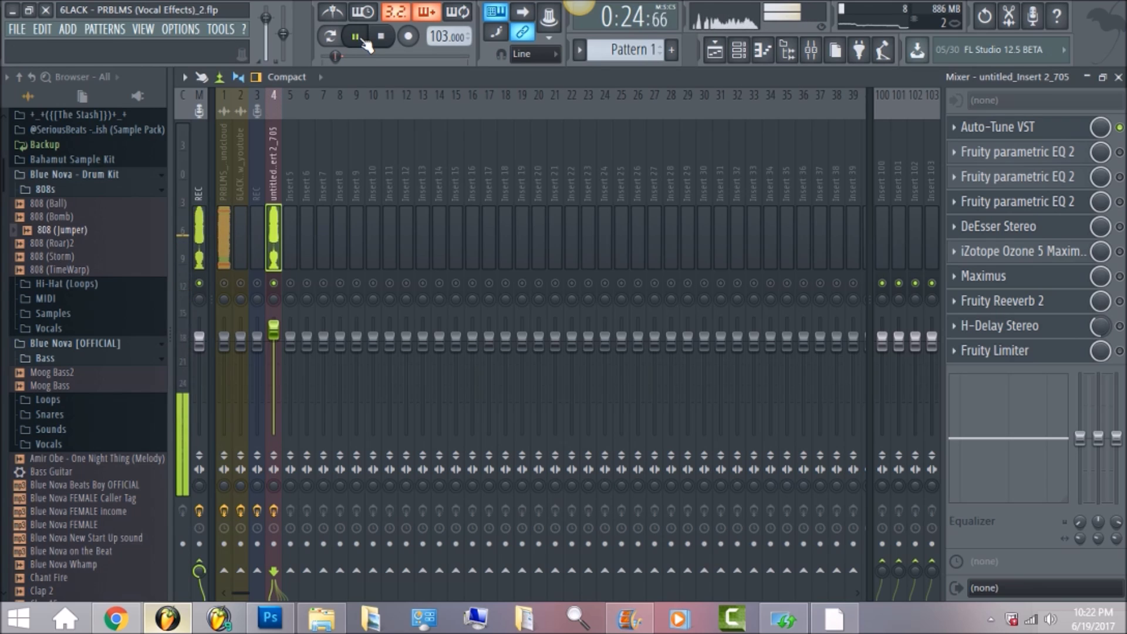
click(381, 37)
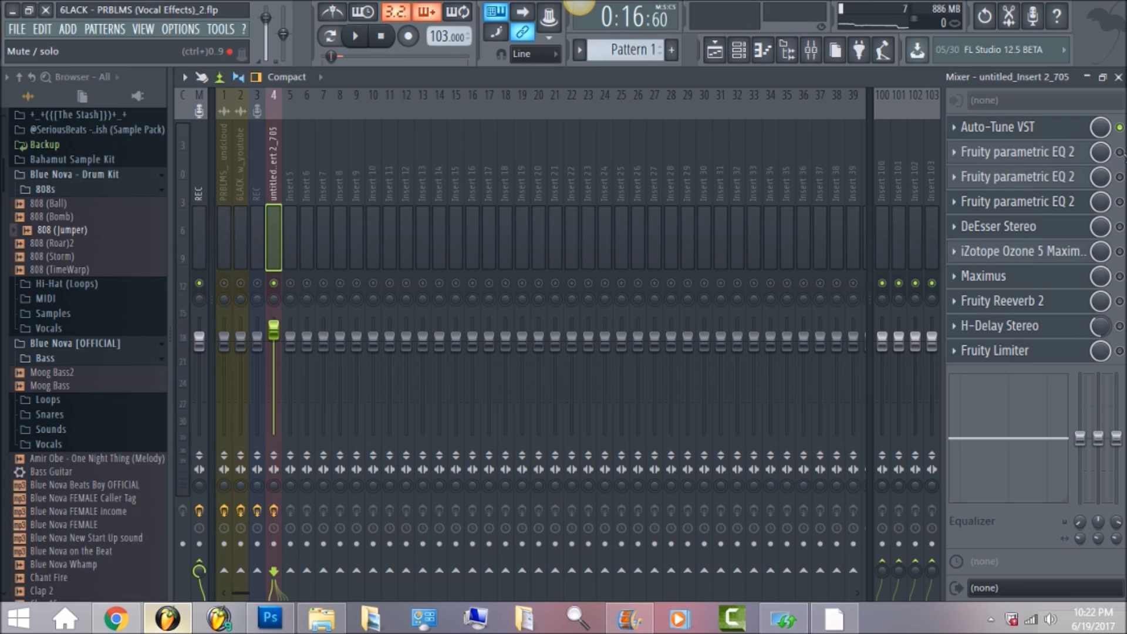
Enable the first Fruity parametric EQ 2, show its high-pass curve, and audition the vocal through it.
click(1022, 151)
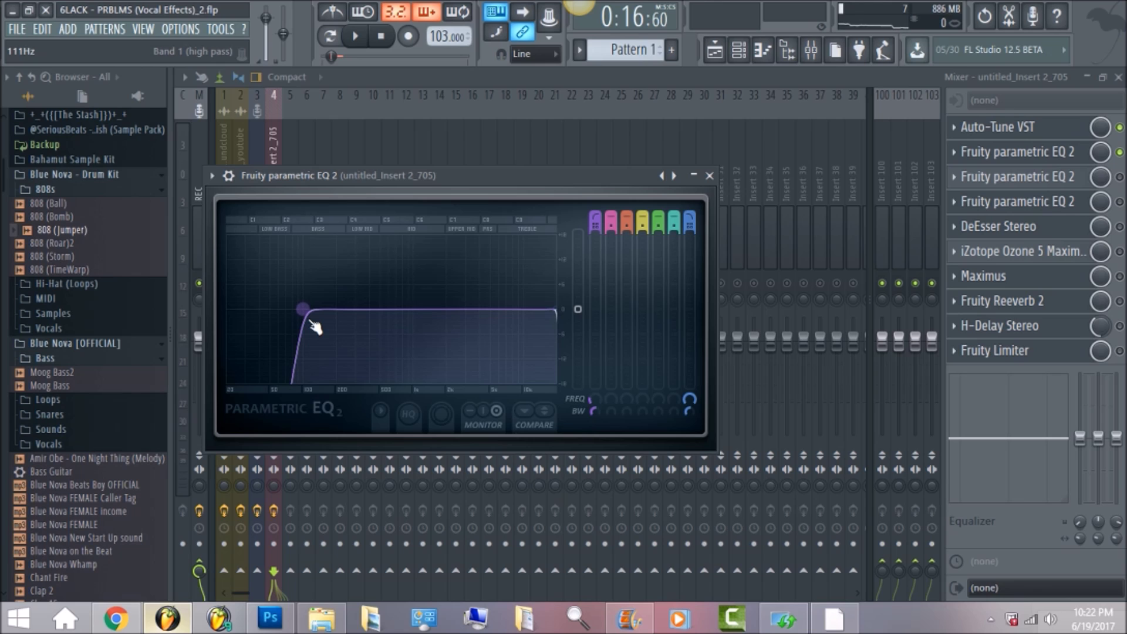
key(space)
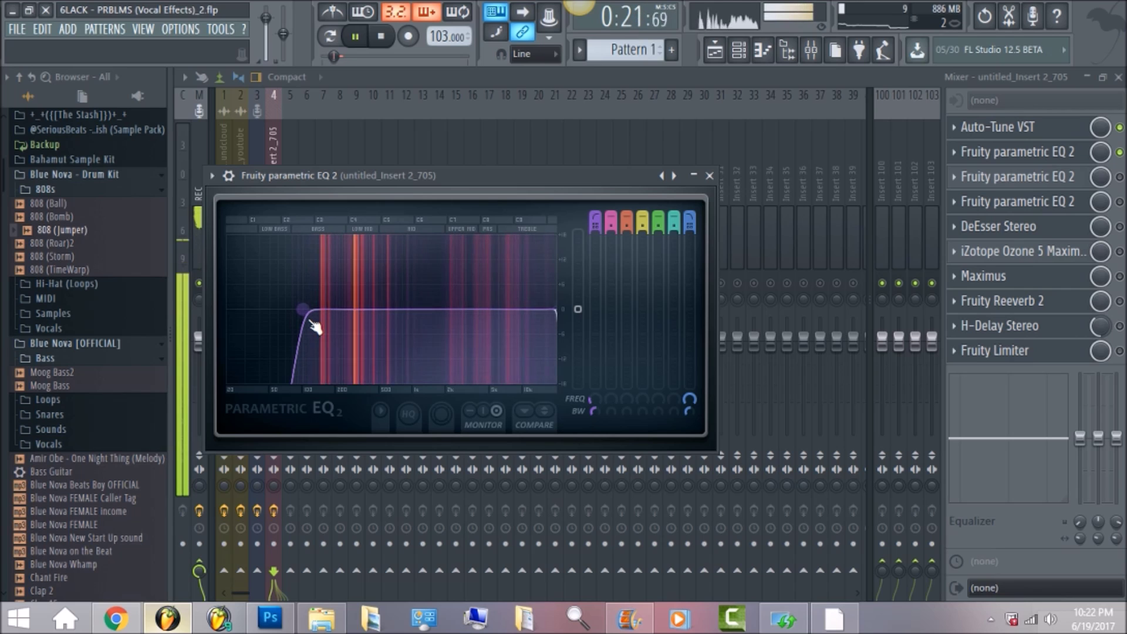
click(390, 44)
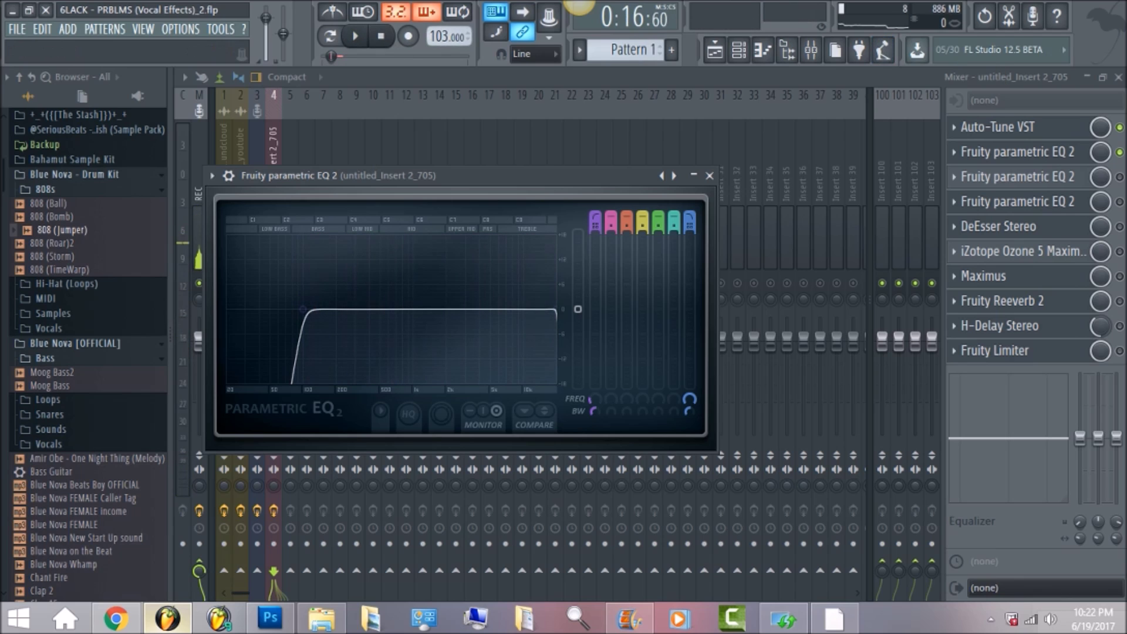
Enable the second Fruity parametric EQ 2, show its curve, and audition the vocal with it.
click(1121, 177)
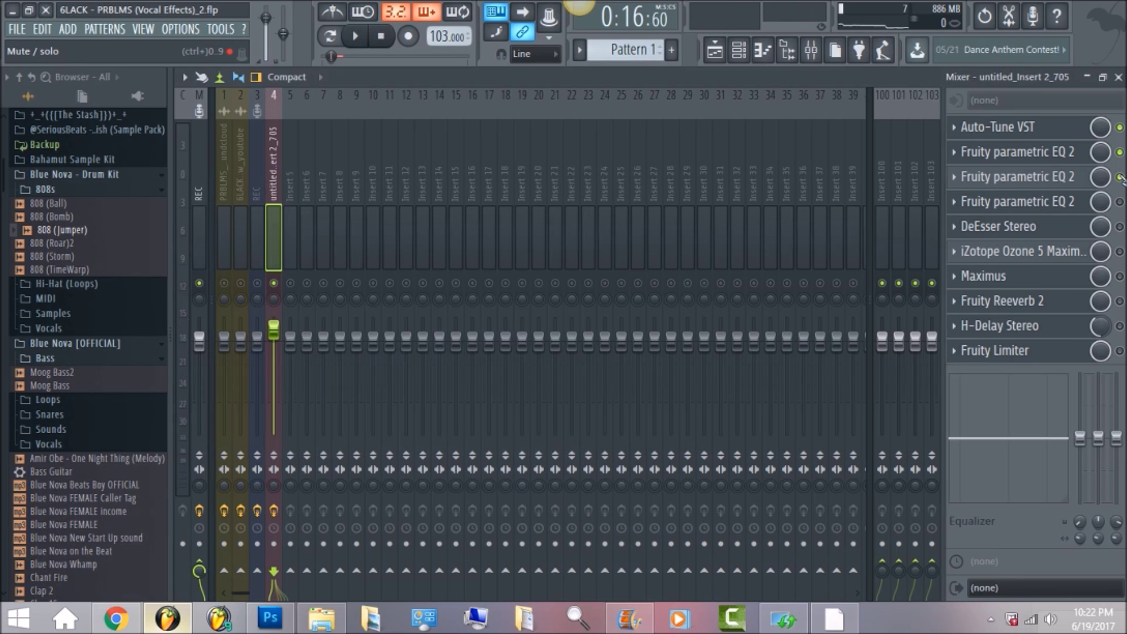
click(1052, 184)
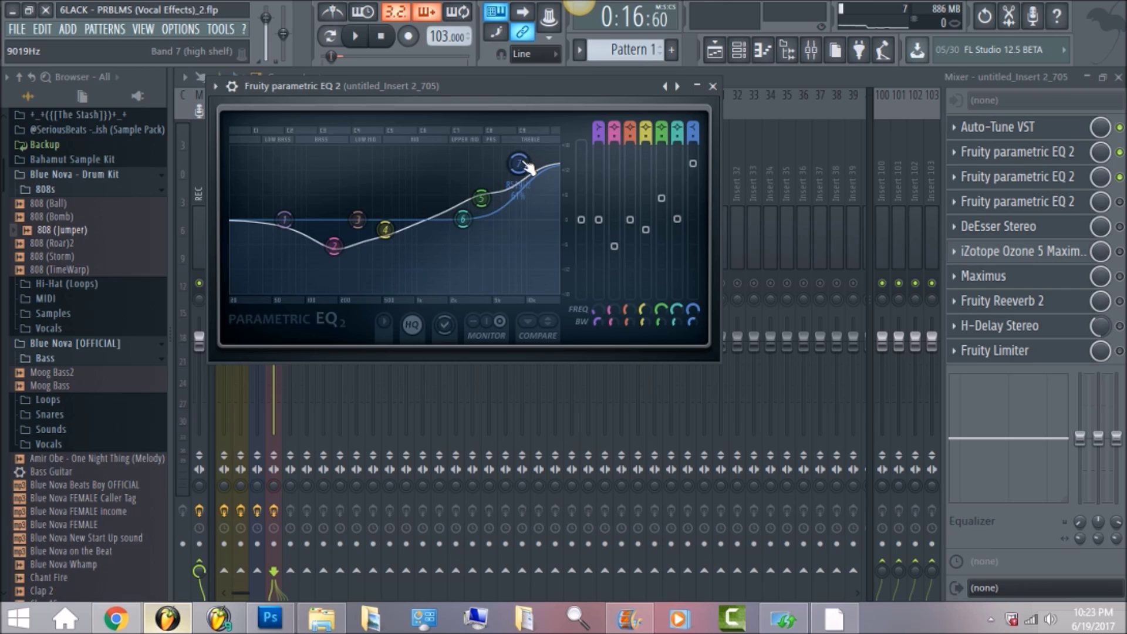
click(357, 38)
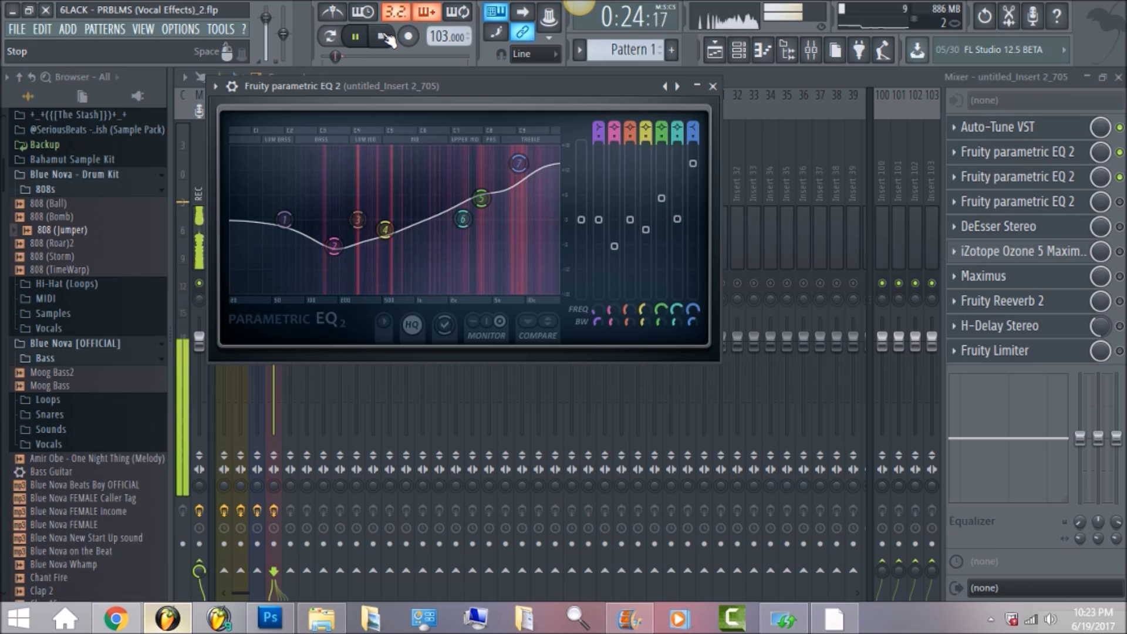
click(386, 39)
Enable the third Fruity parametric EQ 2, set its band 7 high shelf to 20000 Hz, and audition the vocal.
click(1119, 201)
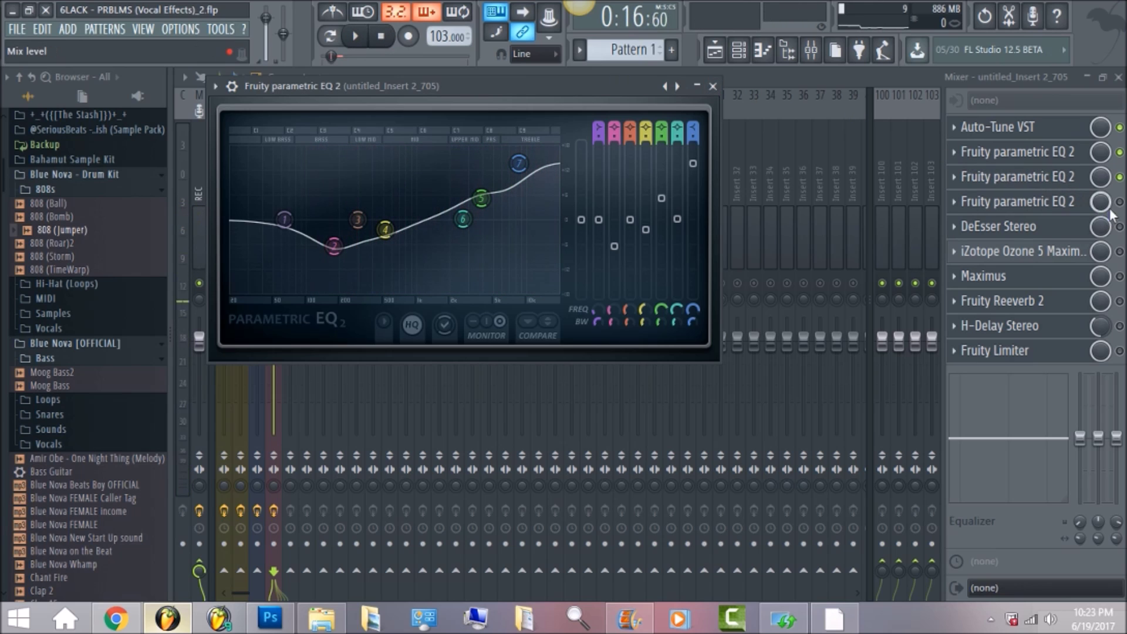
click(1062, 207)
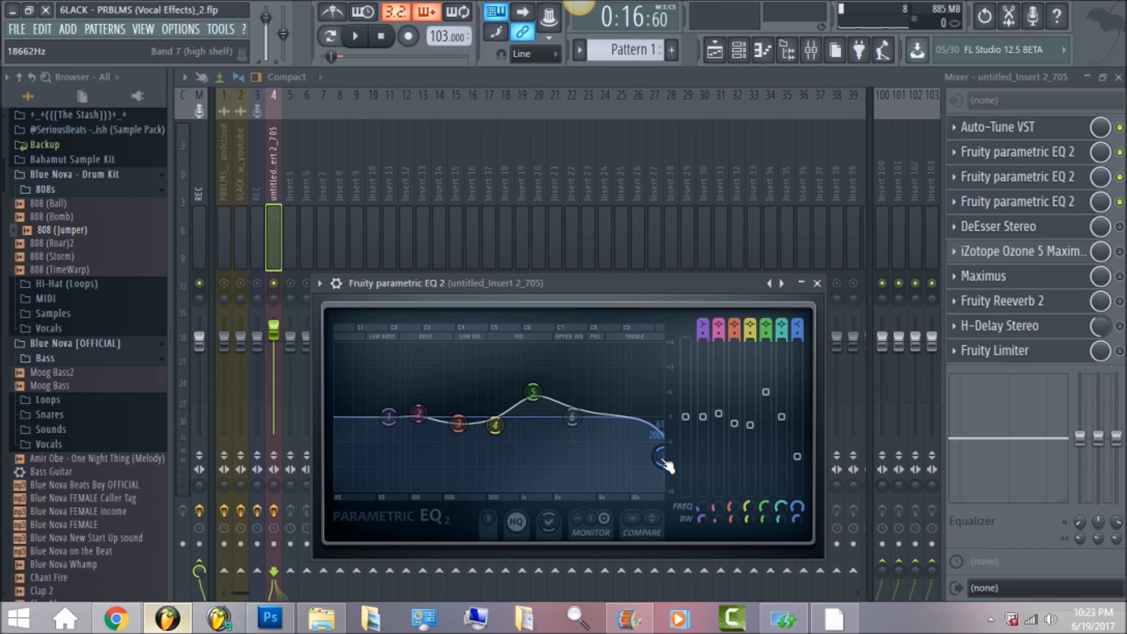
drag(666, 464, 669, 465)
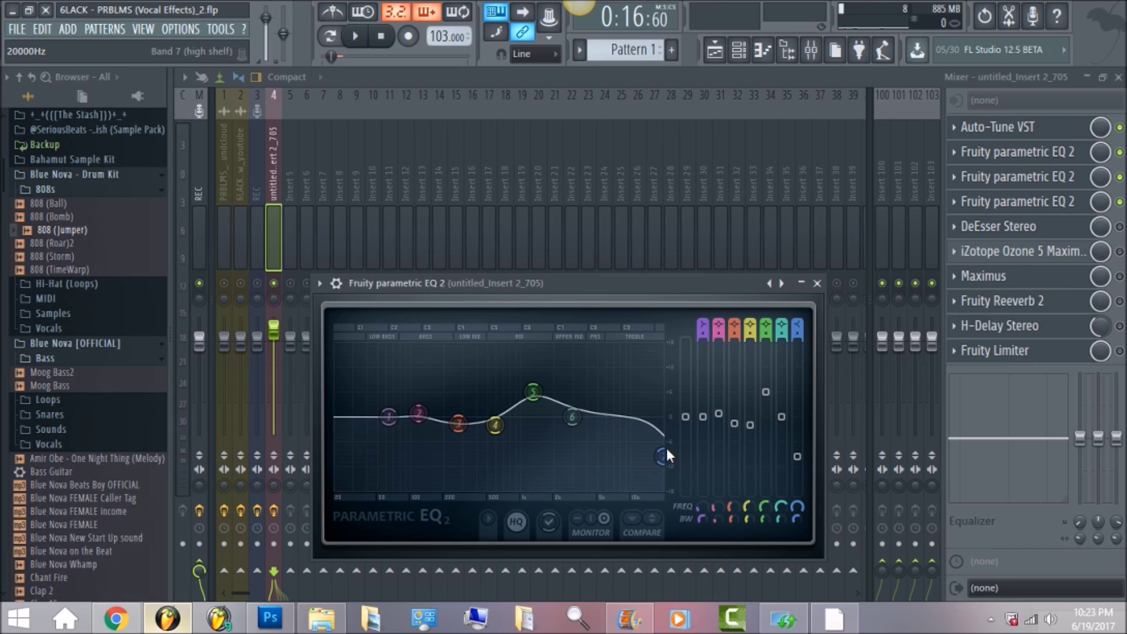
click(360, 38)
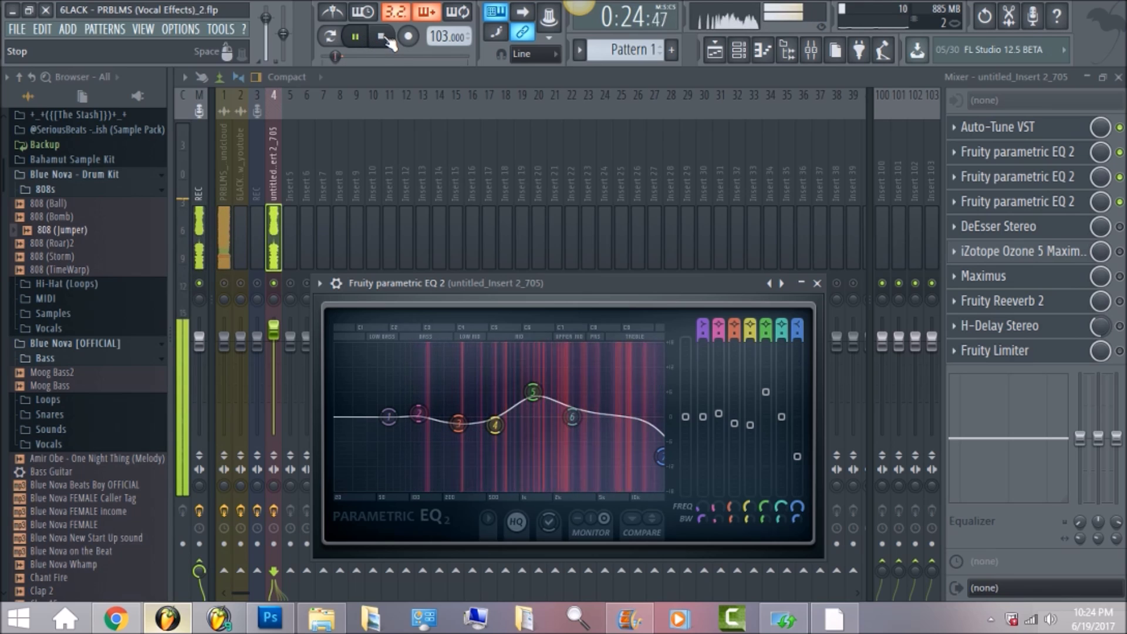
click(386, 39)
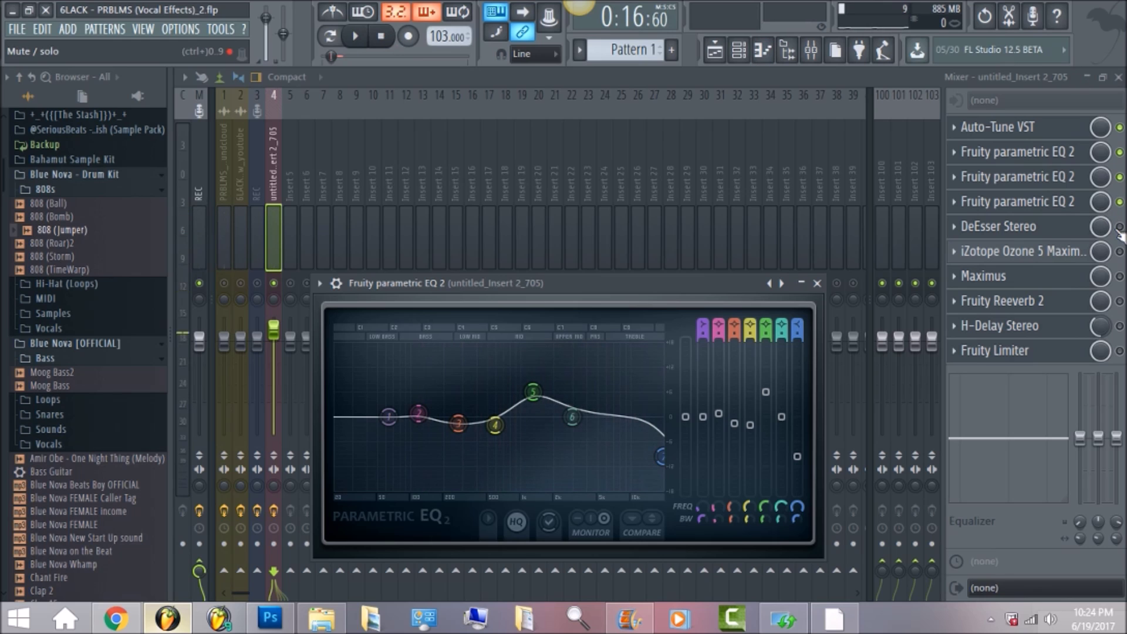
Enable DeEsser Stereo with its SideChain filter set to HighPass, and audition the vocal through it.
click(1120, 228)
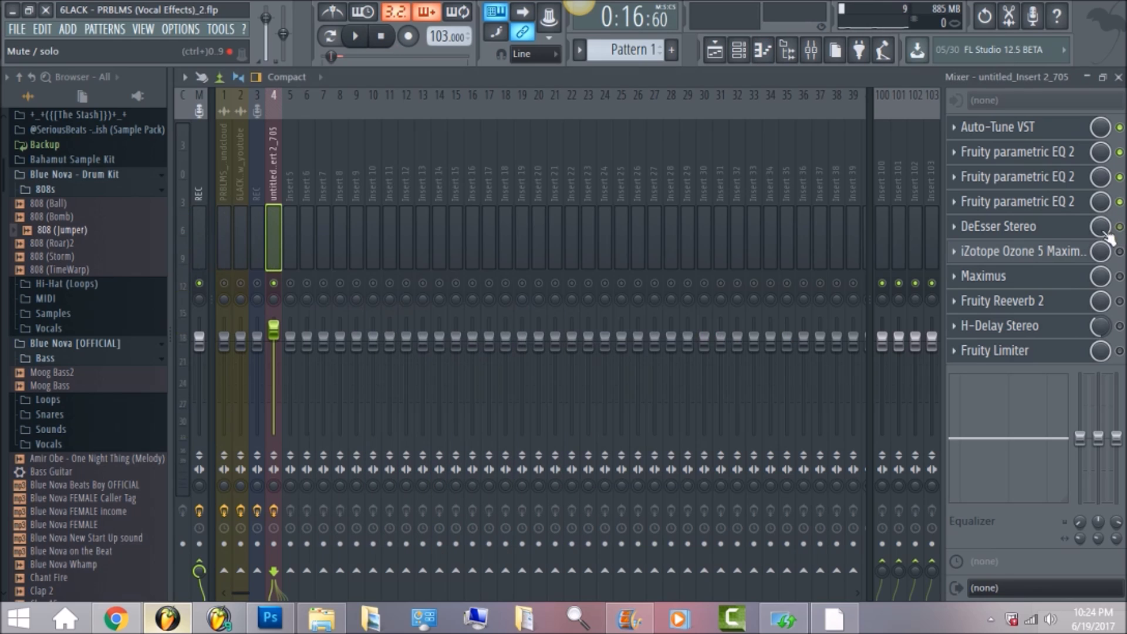
click(1069, 237)
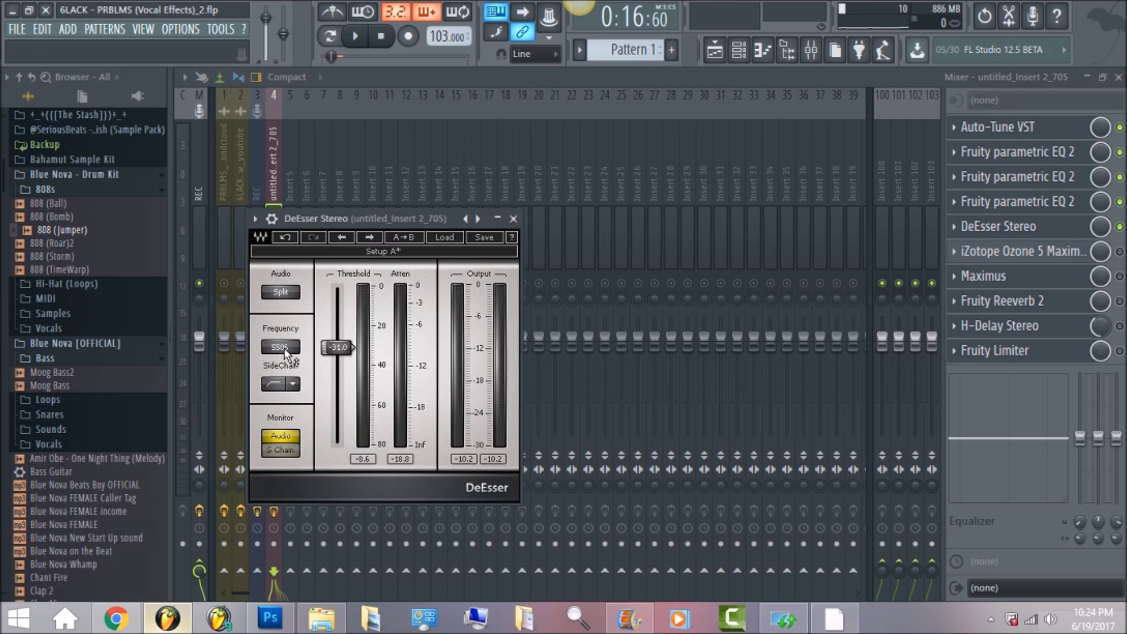
click(293, 385)
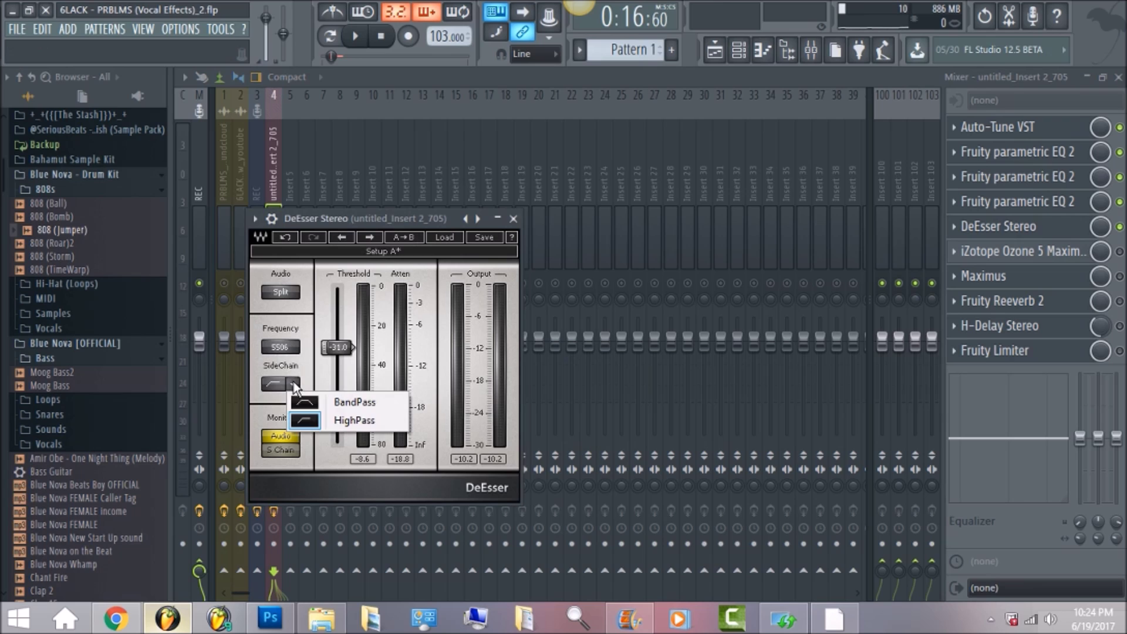
click(330, 421)
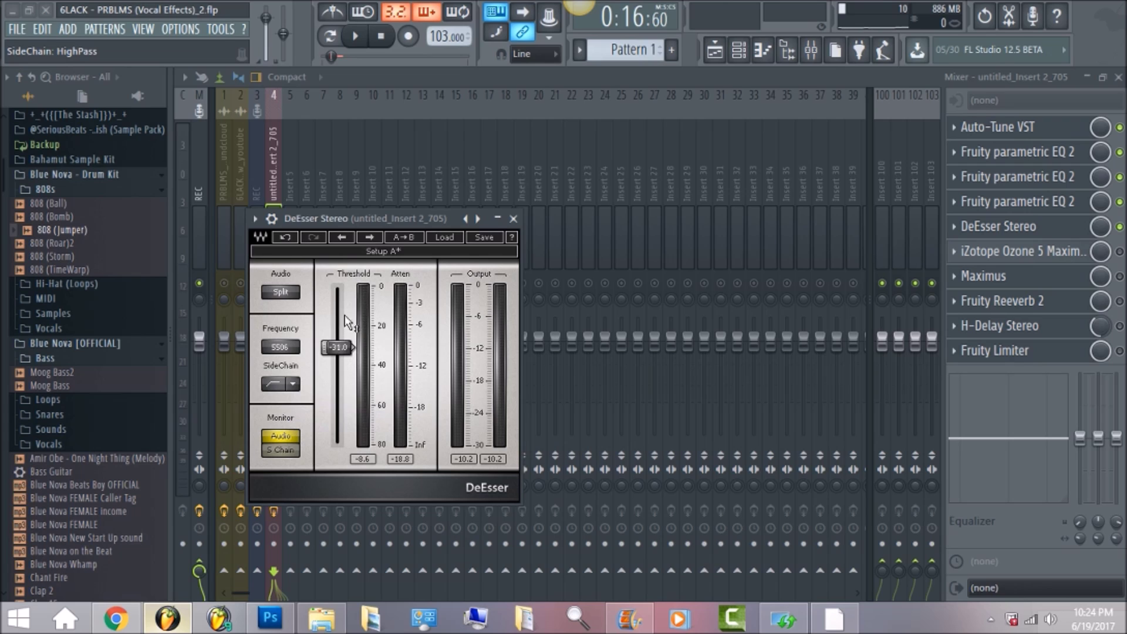
click(355, 37)
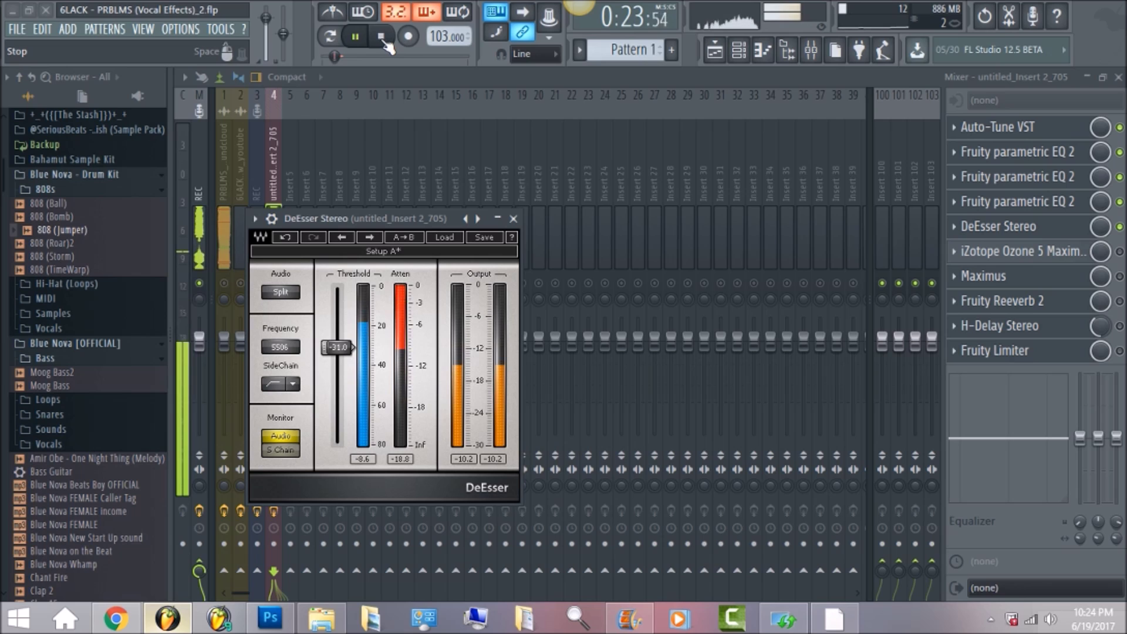
click(382, 39)
Enable iZotope Ozone 5 Maximizer, show its settings, audition the vocal through it, and close the plugin.
click(1120, 252)
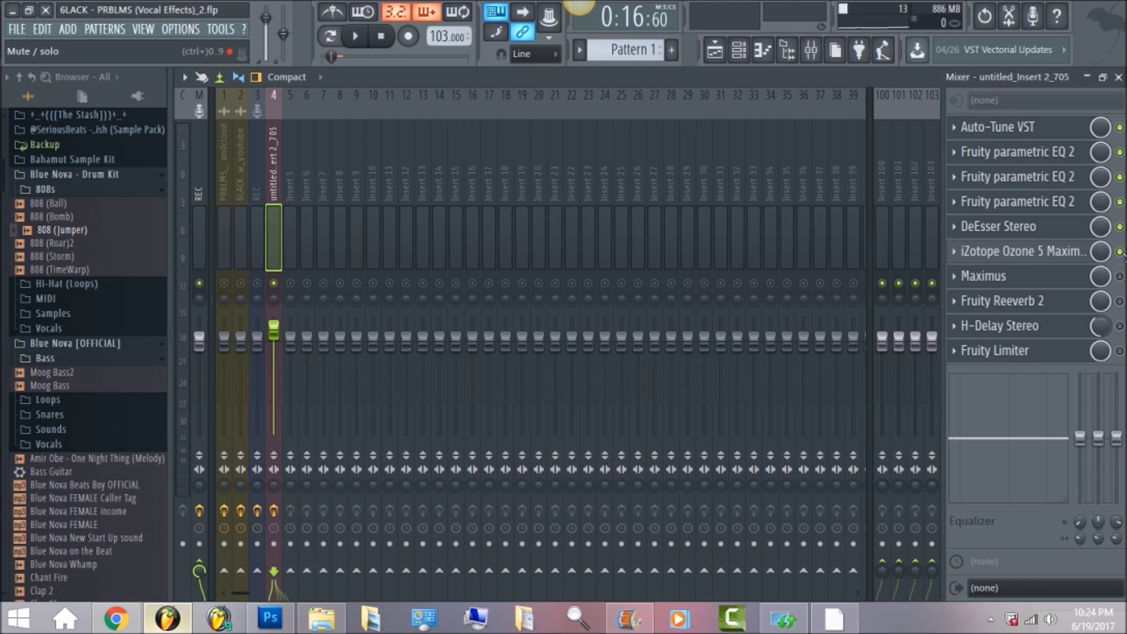
click(1083, 253)
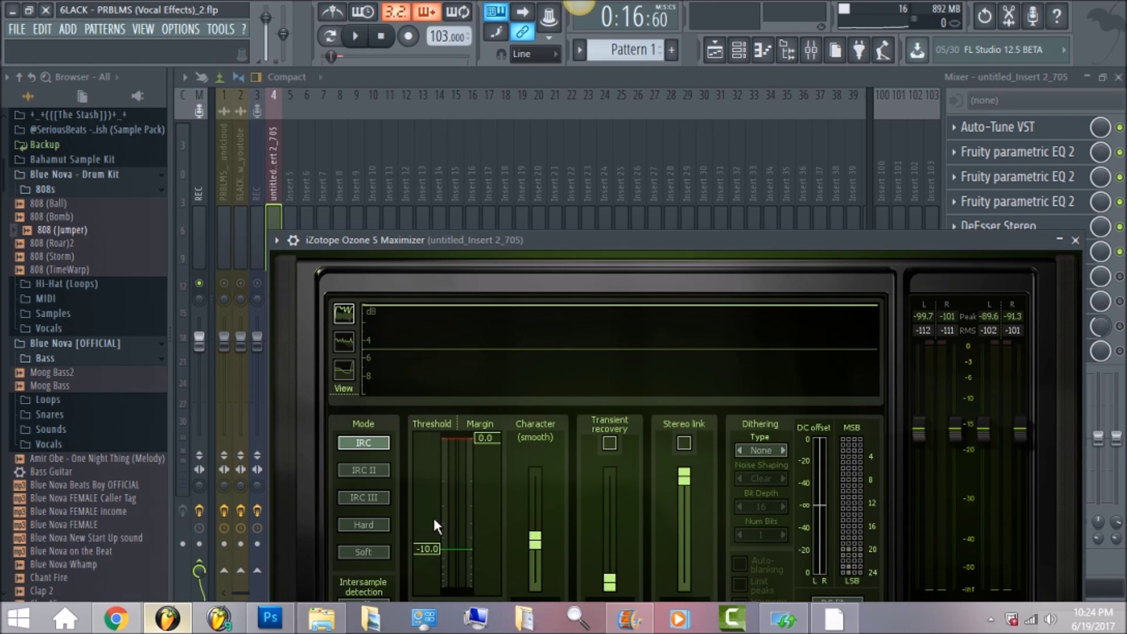
click(359, 37)
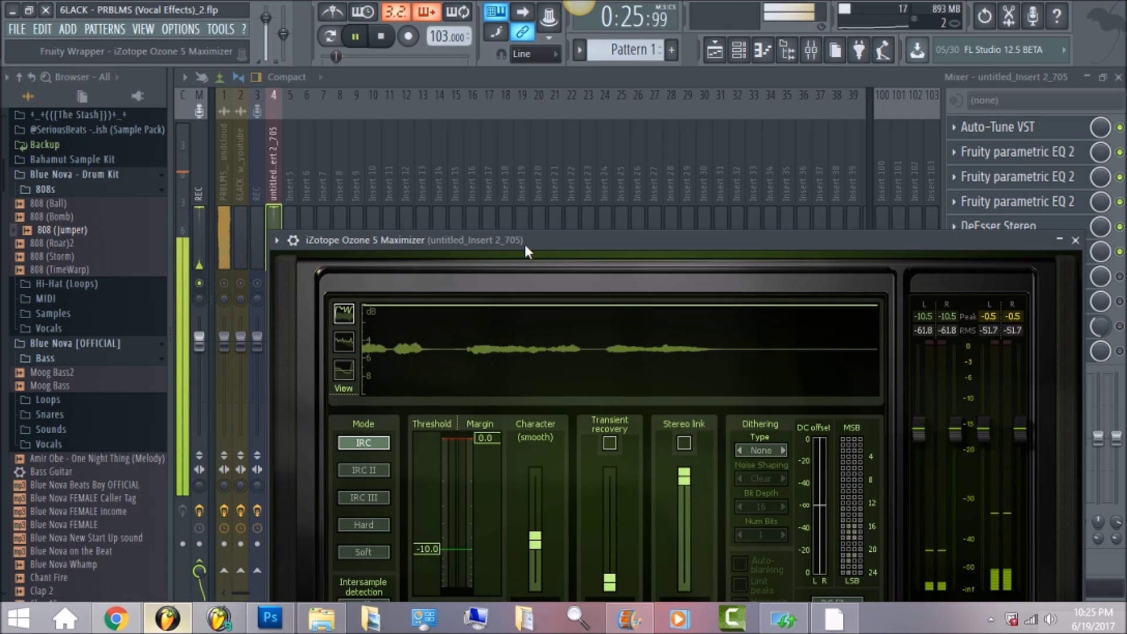
click(381, 36)
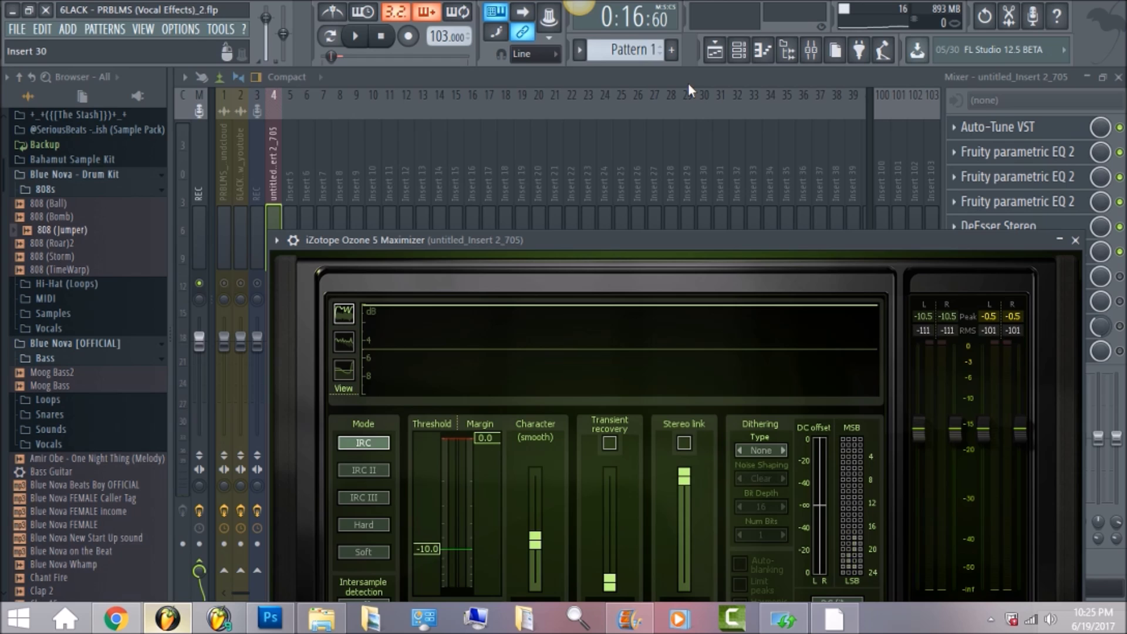
key(Escape)
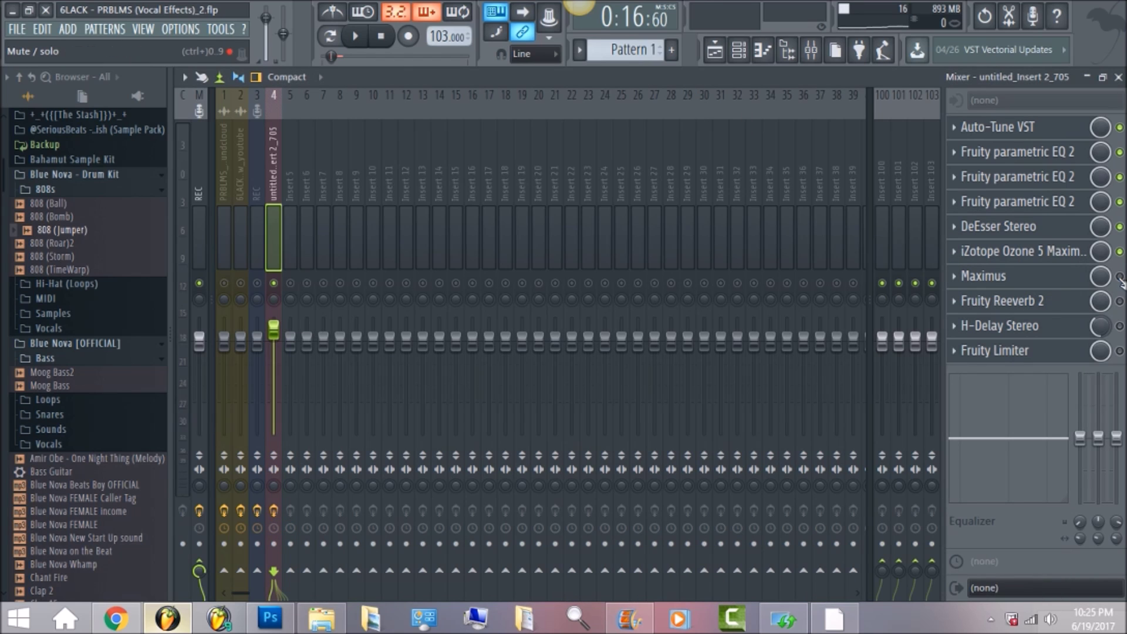
Enable Maximus, inspect its master and high band curves, and audition the vocal with the high band shown.
click(1018, 286)
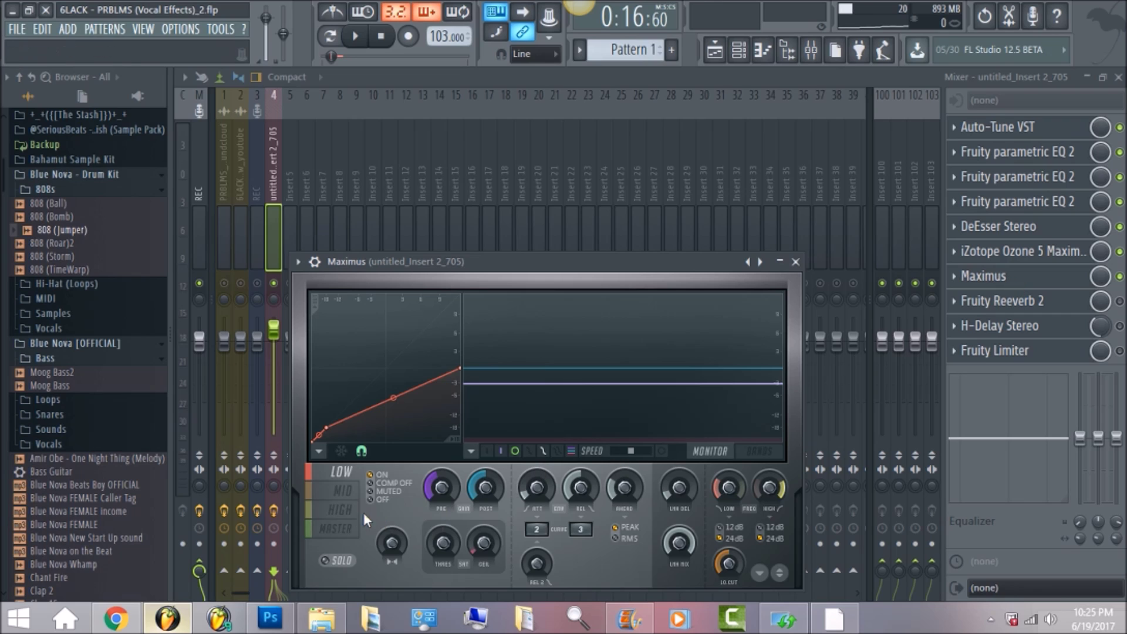
click(354, 530)
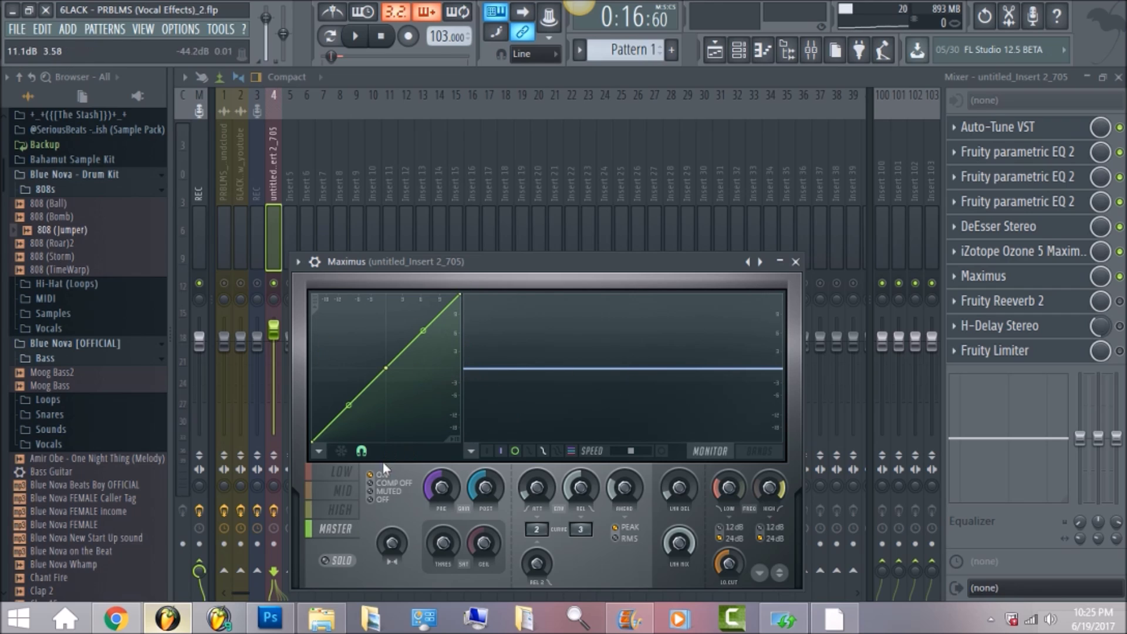
click(340, 510)
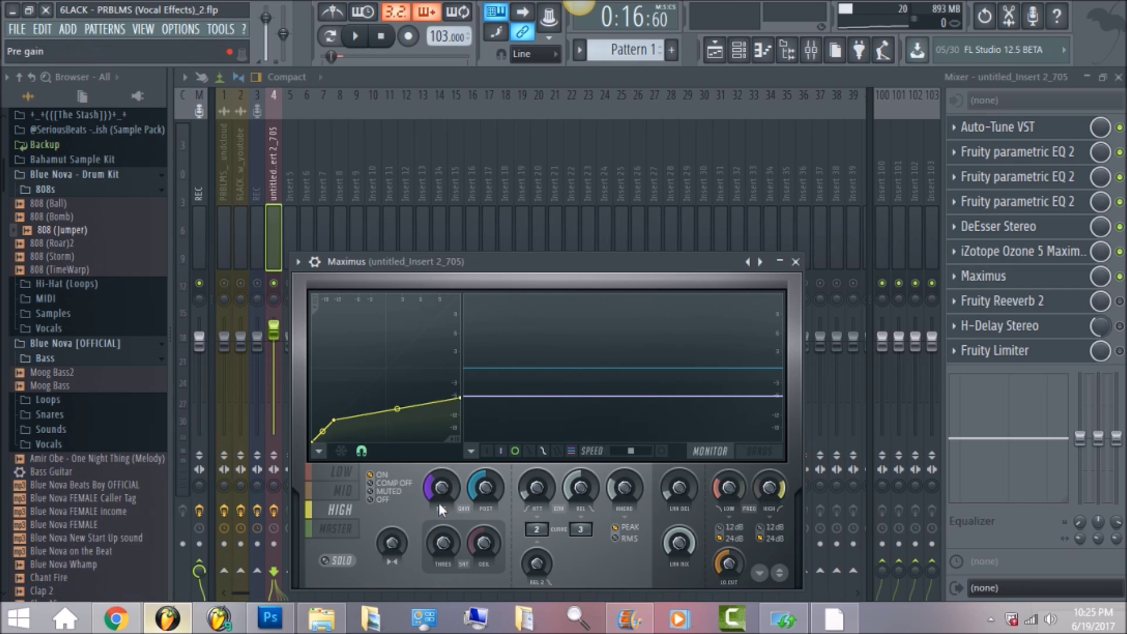
click(355, 36)
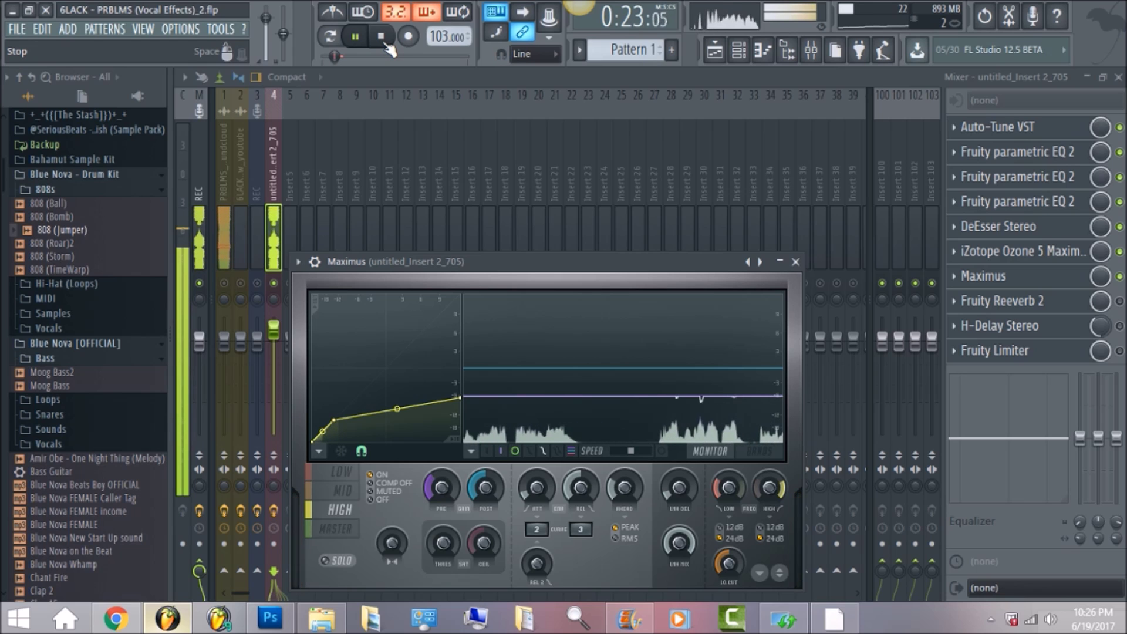
click(386, 46)
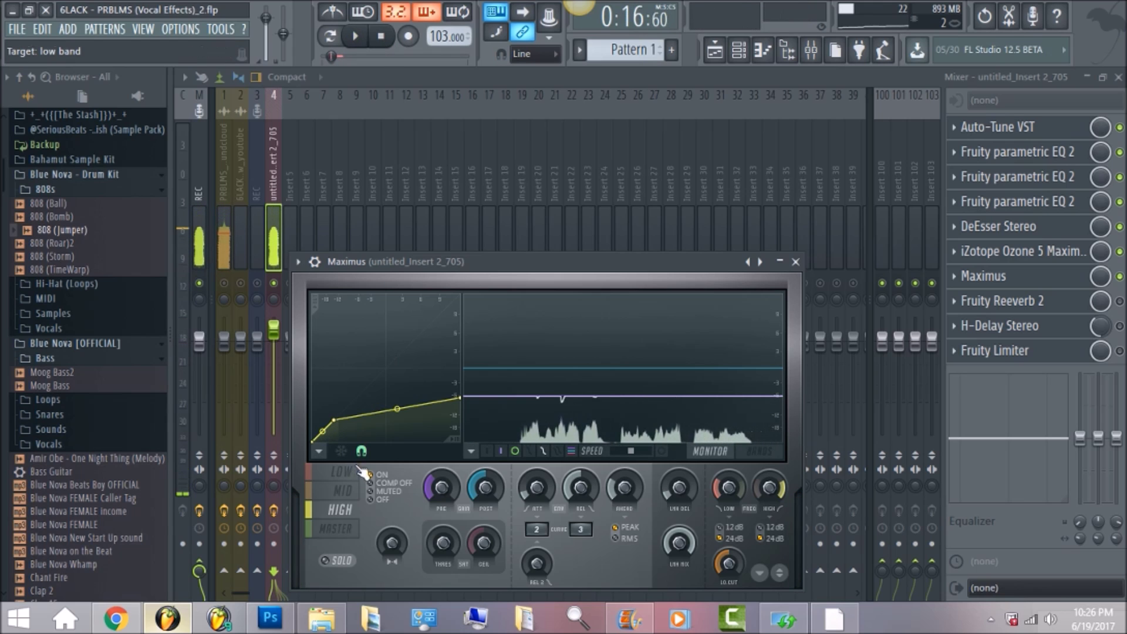
Show the mid band curve in Maximus while playing the vocal, then stop and bring up the low band curve.
click(352, 492)
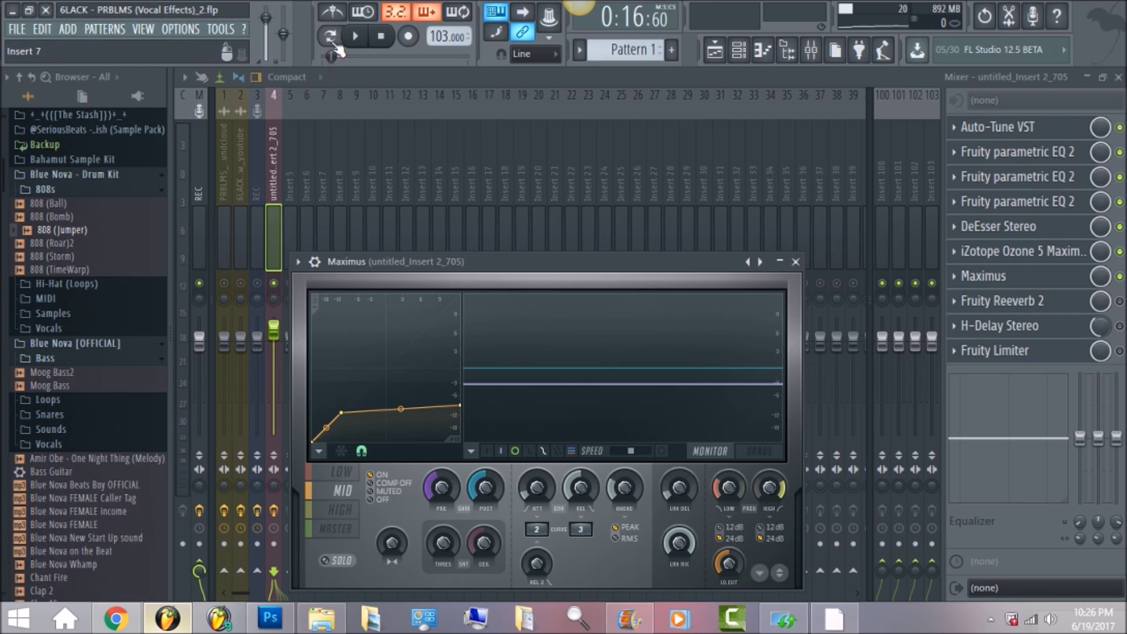
click(355, 37)
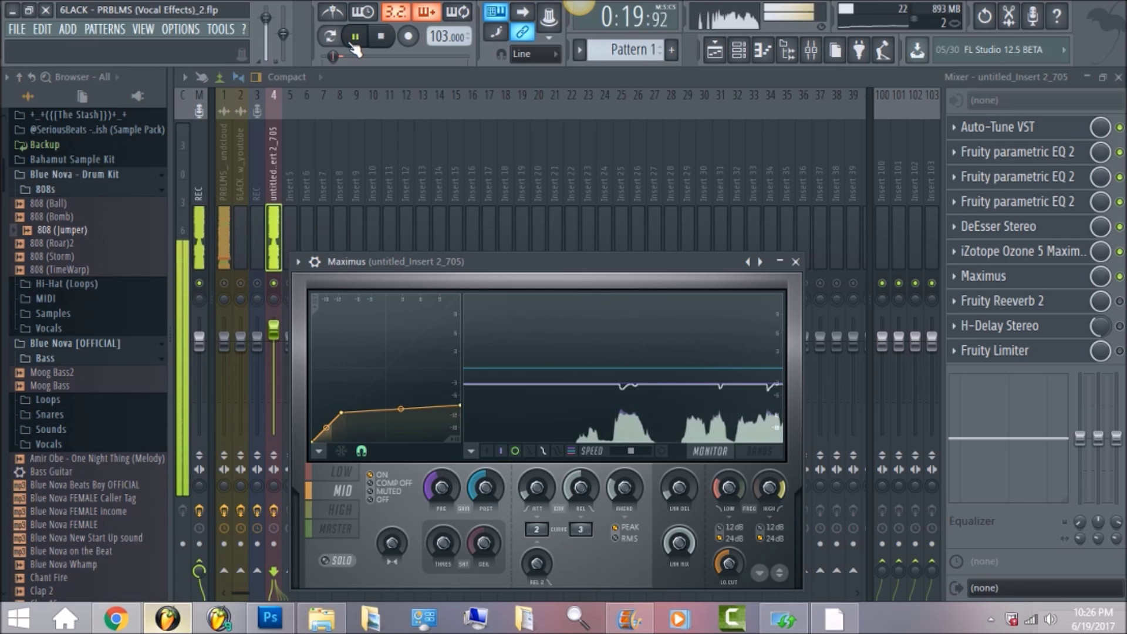
click(385, 41)
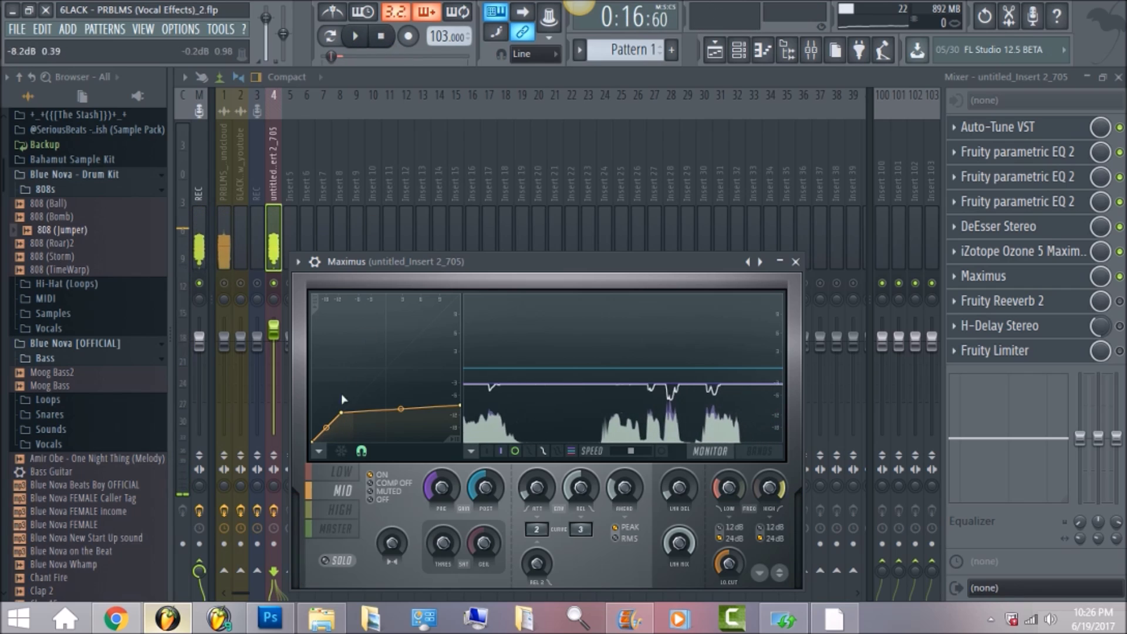
click(340, 473)
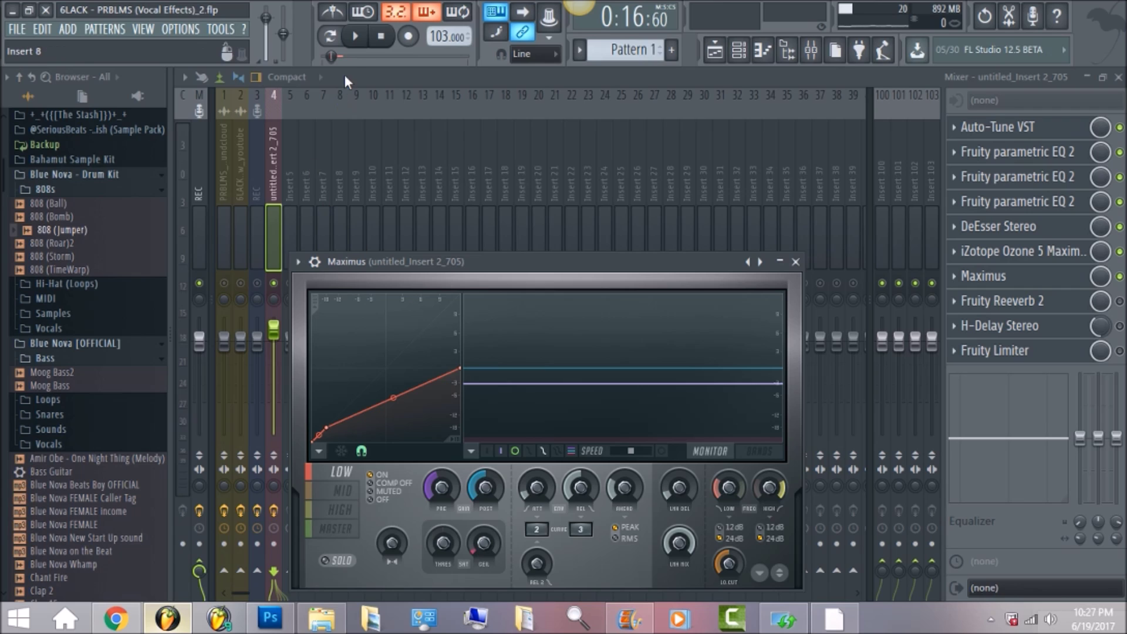
Audition the vocal with the low band curve shown in Maximus, and close the plugin.
click(366, 43)
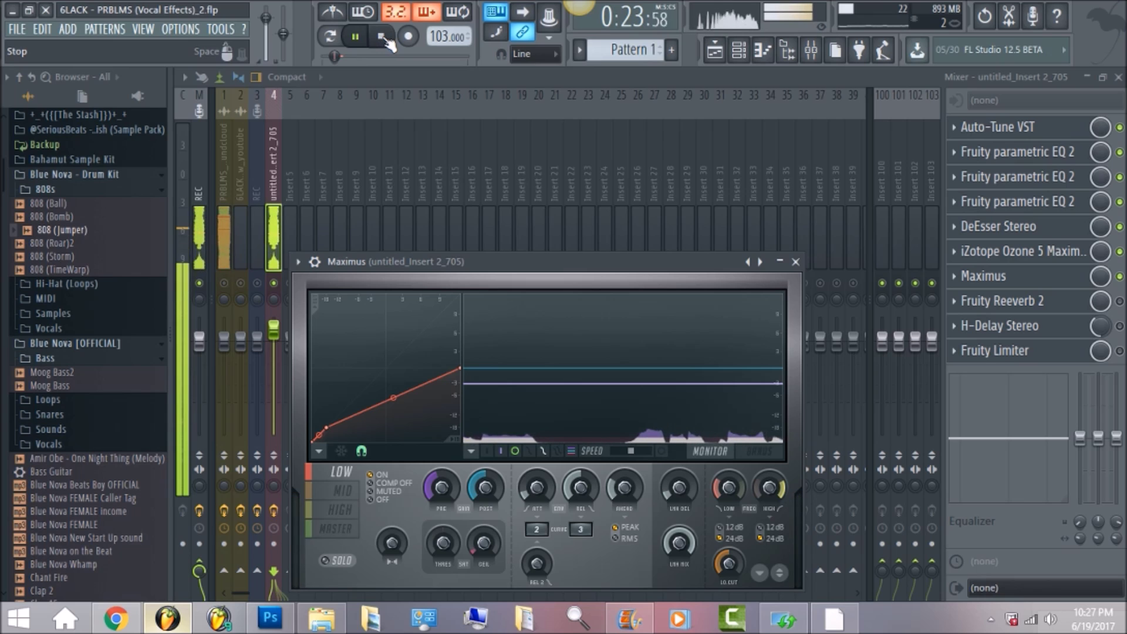
click(383, 38)
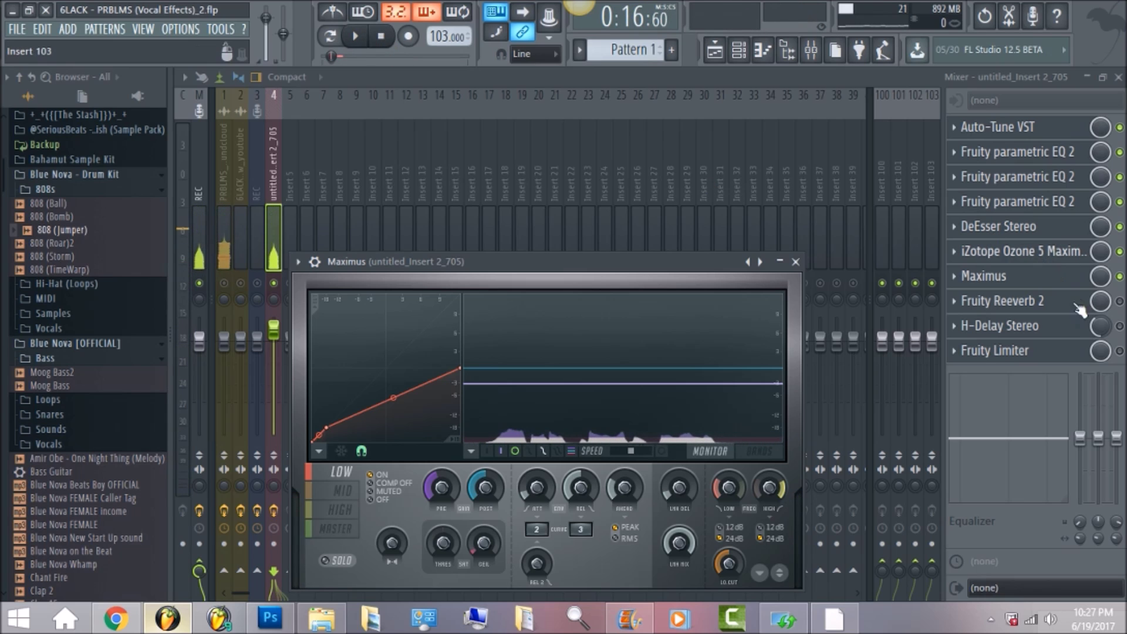
key(Escape)
Enable Fruity Reeverb 2 on insert 4 and inspect its delay, decay time, high cut and room size settings.
click(1120, 302)
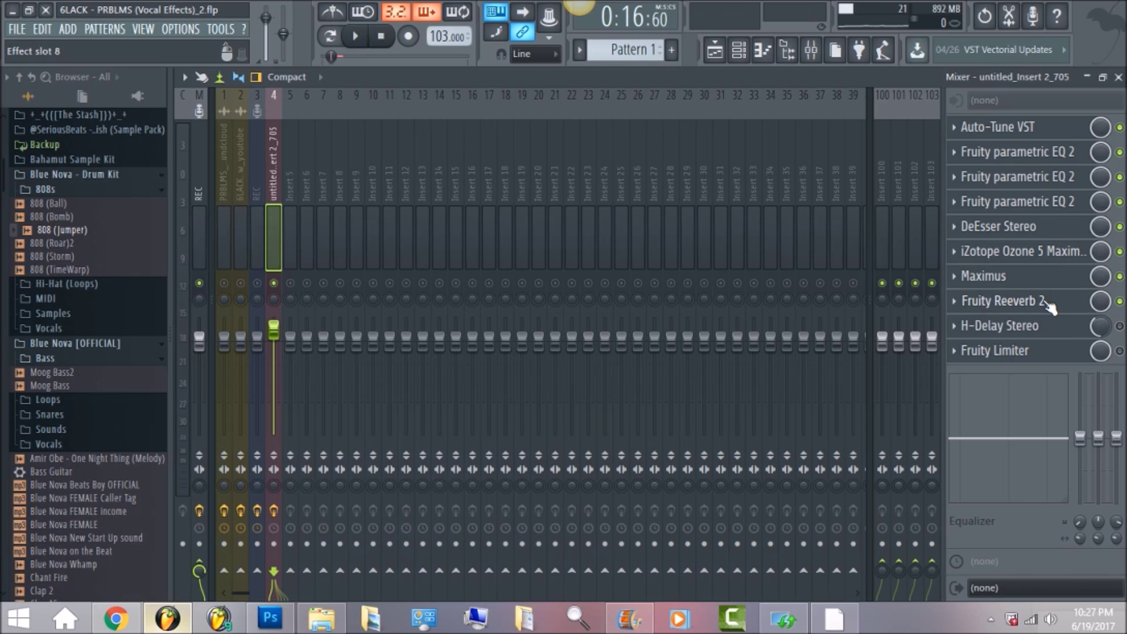
click(1048, 304)
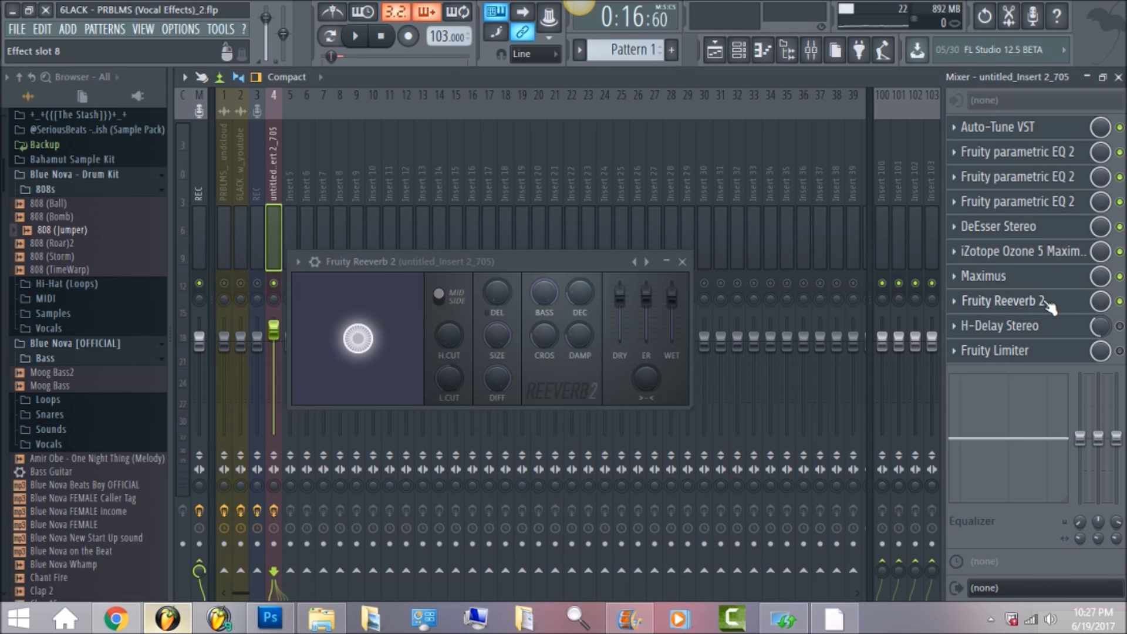
click(490, 295)
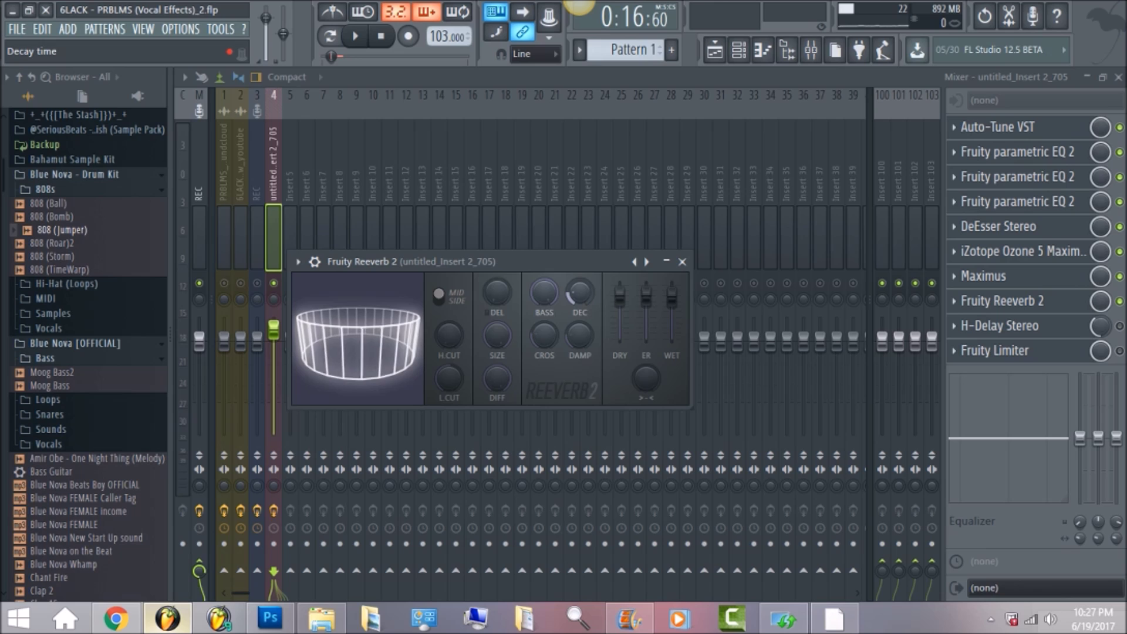
click(577, 292)
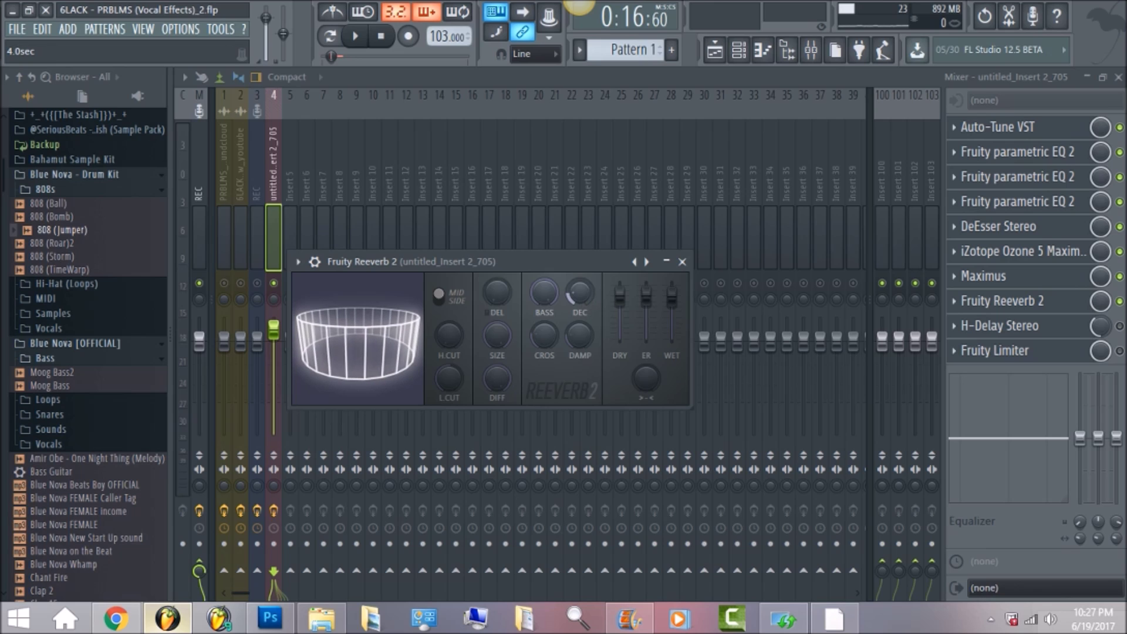
click(450, 337)
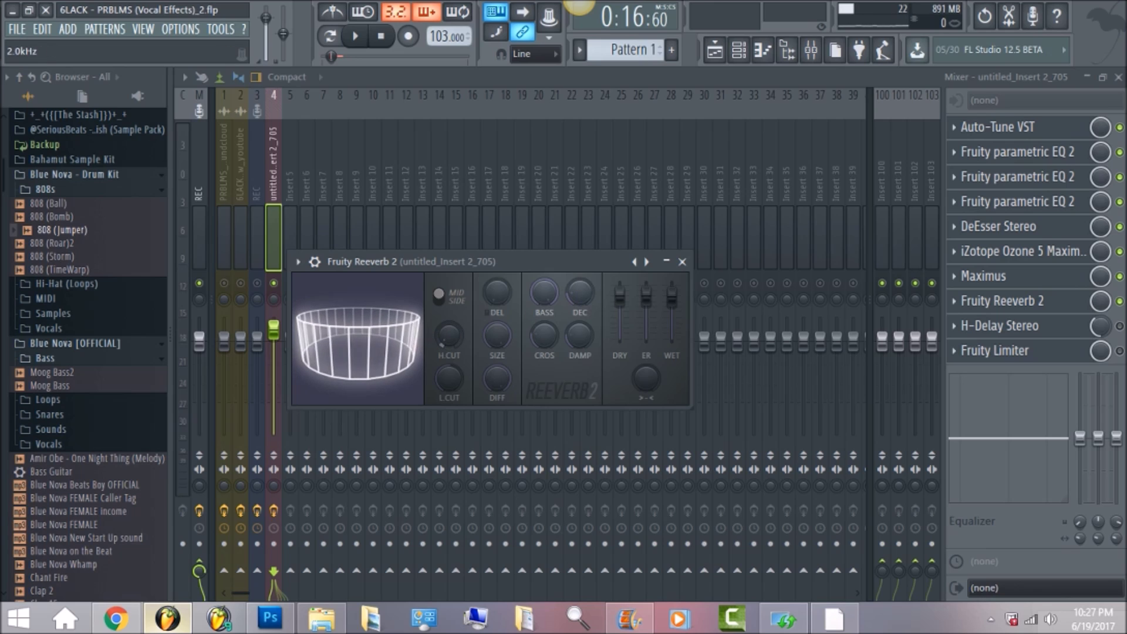
click(494, 341)
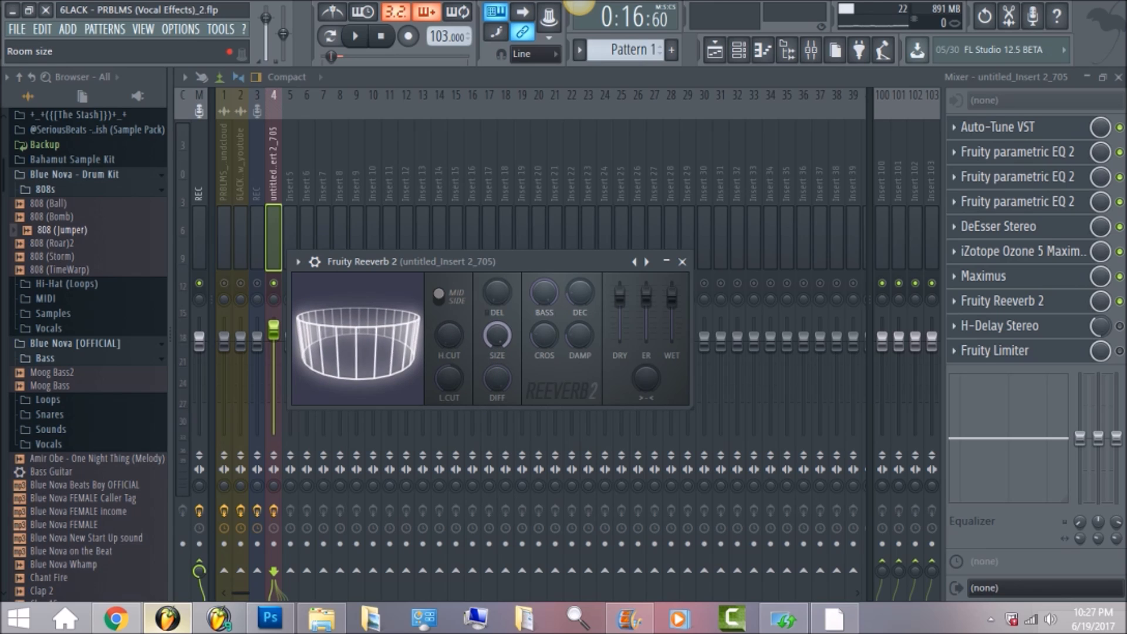
Inspect the crossover, damping and low cut settings in Fruity Reeverb 2.
click(543, 341)
drag(542, 341, 542, 343)
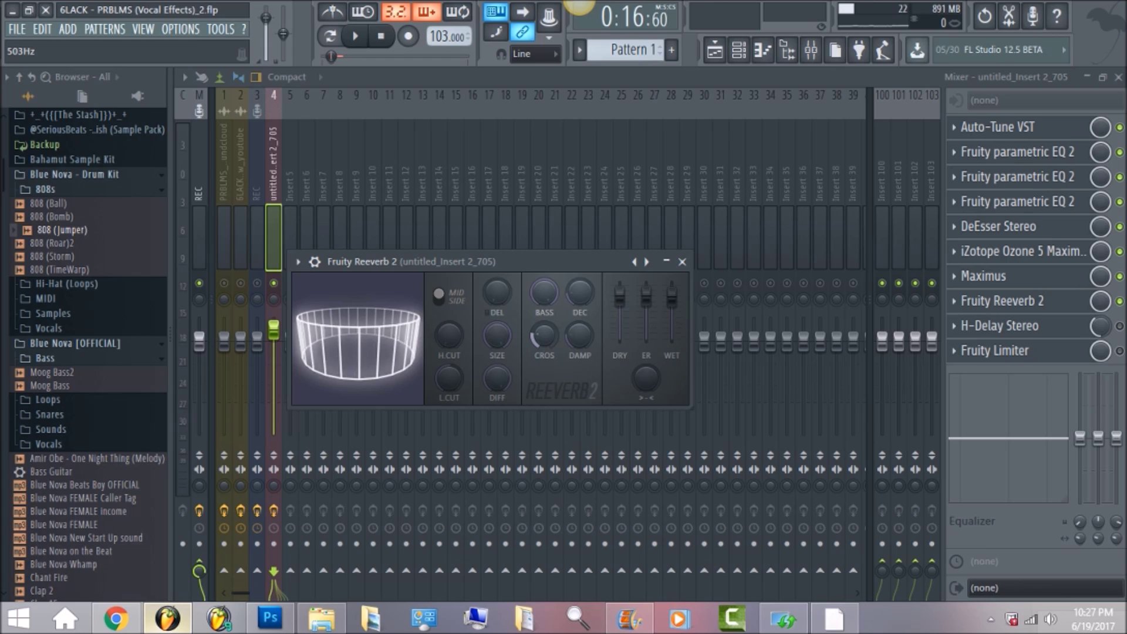
click(572, 334)
drag(572, 334, 572, 332)
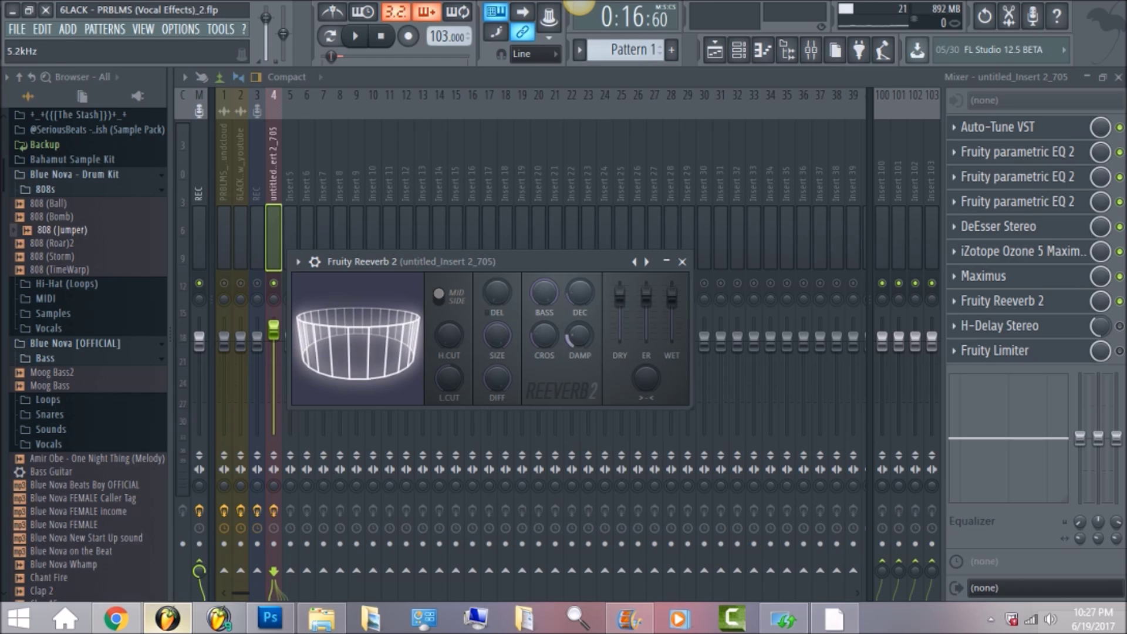
drag(435, 377, 435, 366)
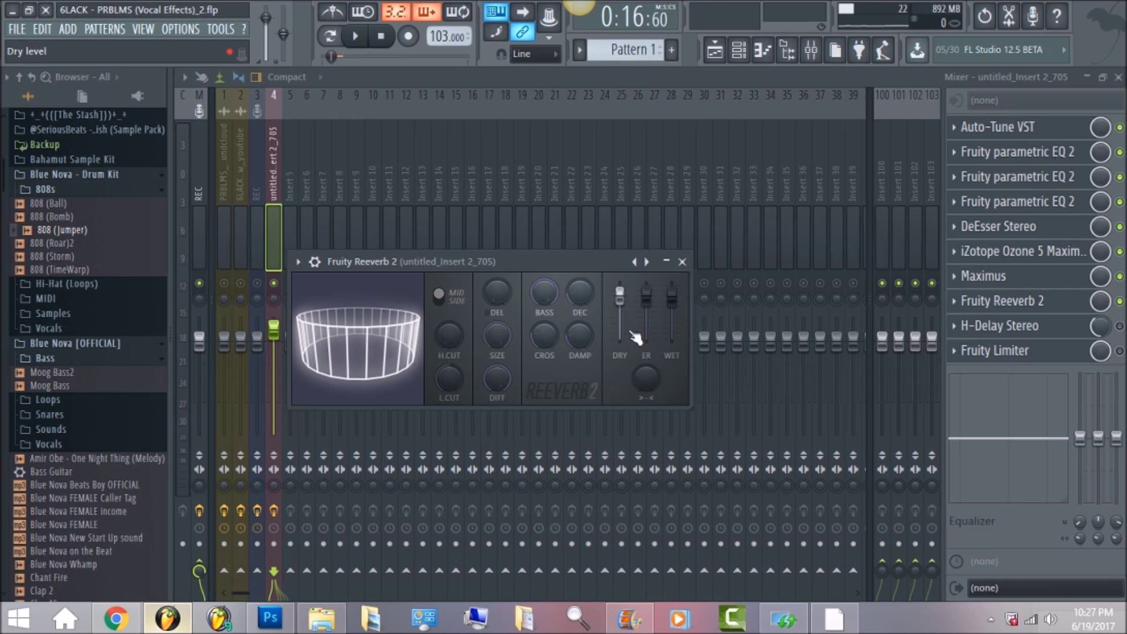
Reset the dry, early reflection and wet levels in Fruity Reeverb 2, and audition the vocal through the reverb.
right_click(621, 294)
click(648, 295)
right_click(651, 300)
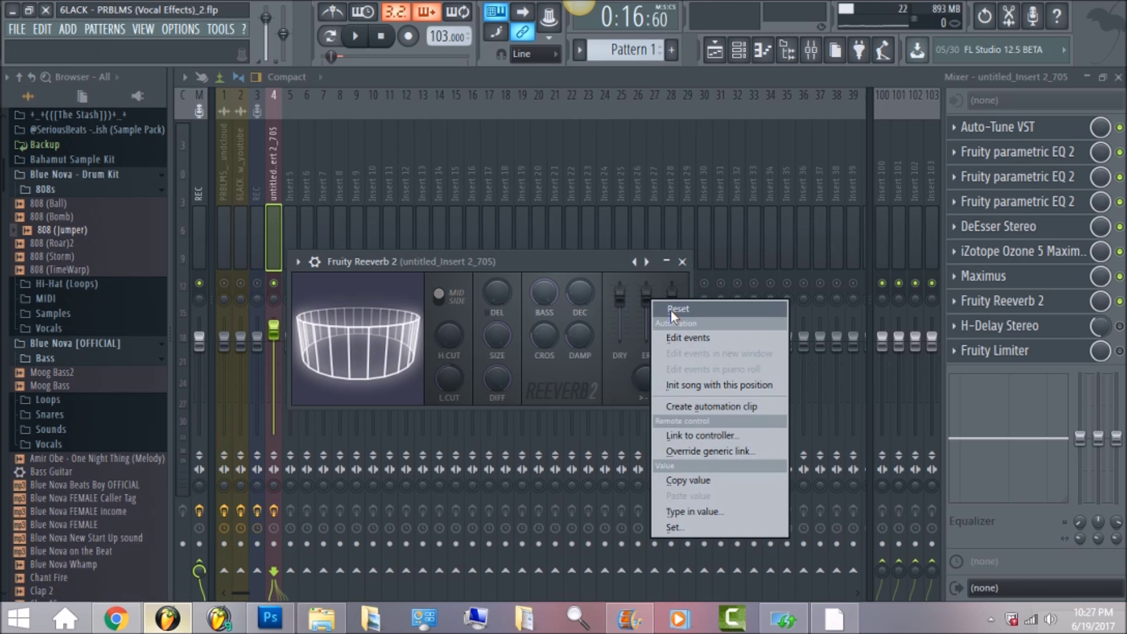
click(670, 309)
right_click(672, 298)
click(711, 310)
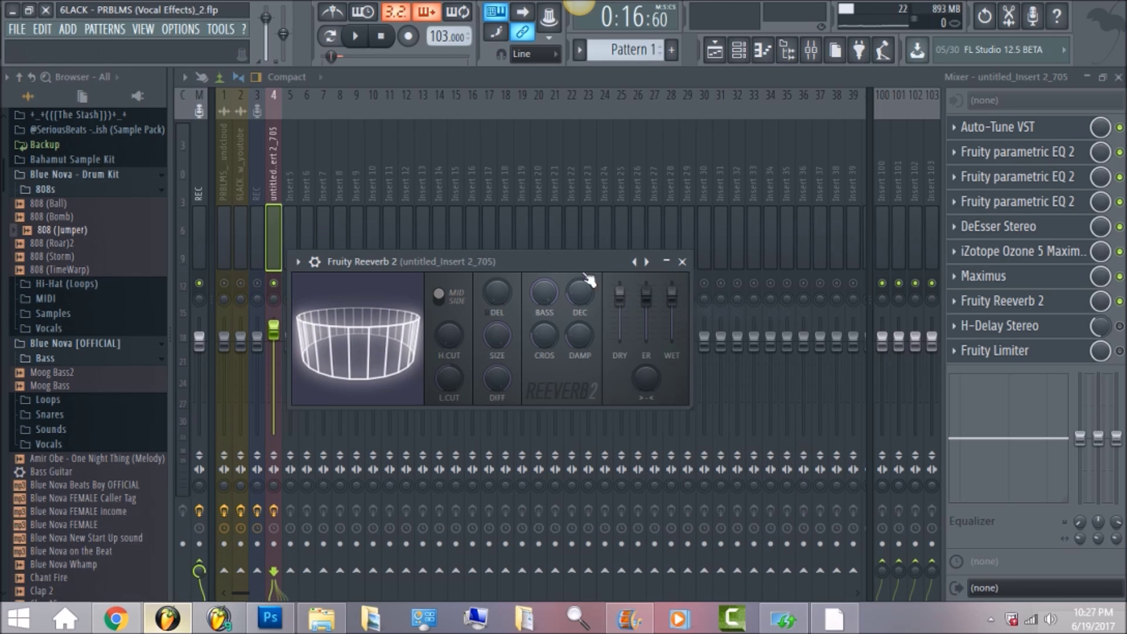
click(356, 37)
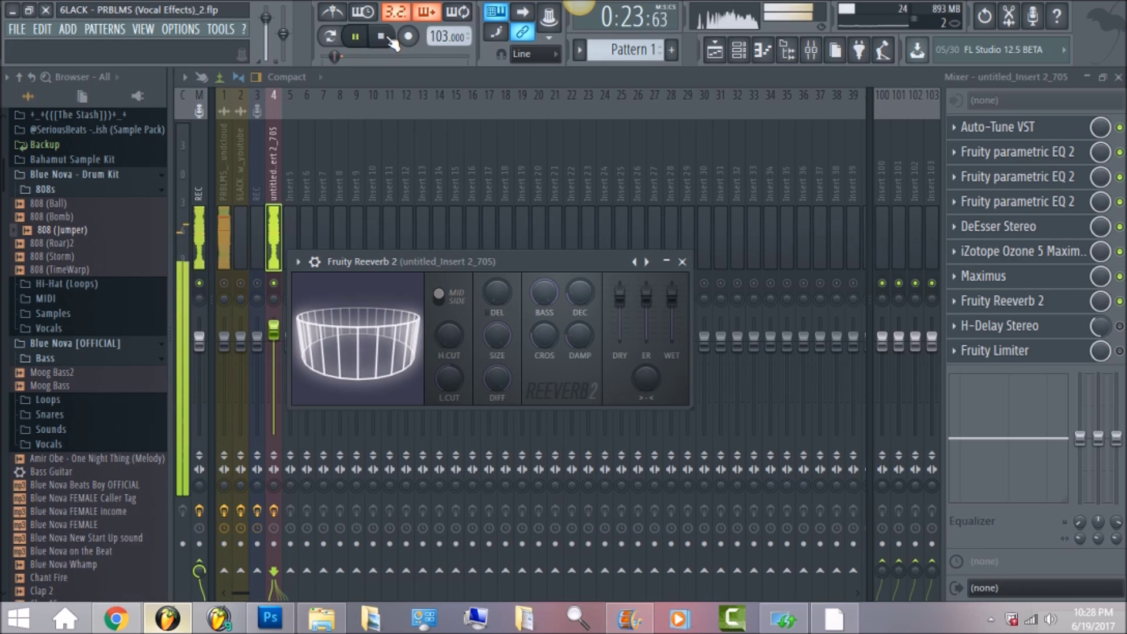
click(385, 39)
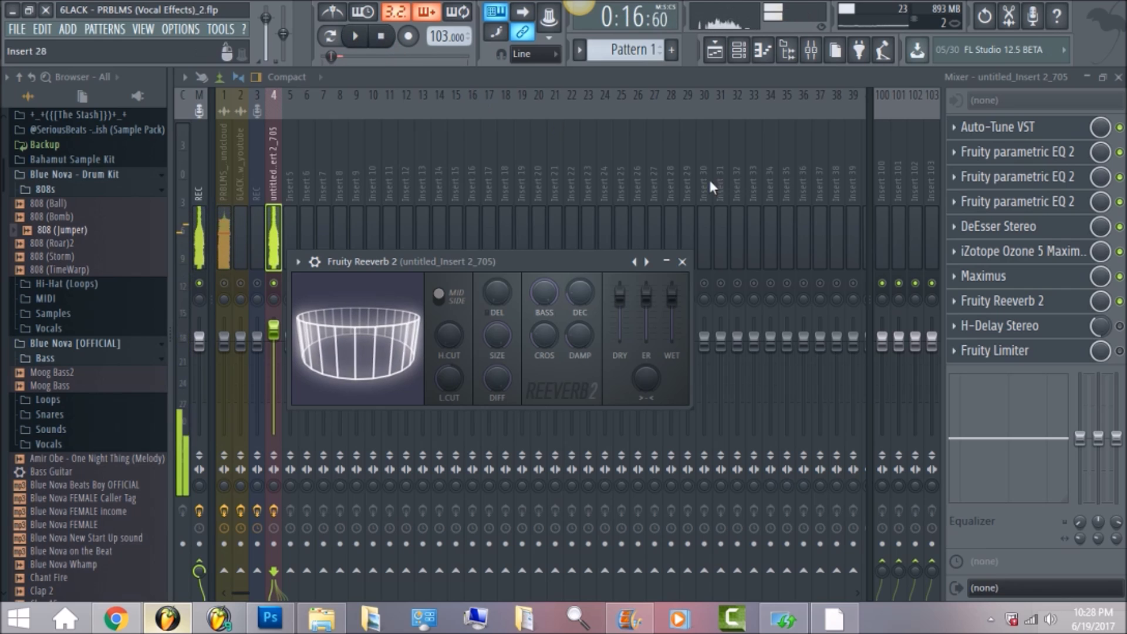
Enable H-Delay Stereo, inspect its Rap Vox preset settings, close the plugin and audition the vocal through the delay.
click(1120, 327)
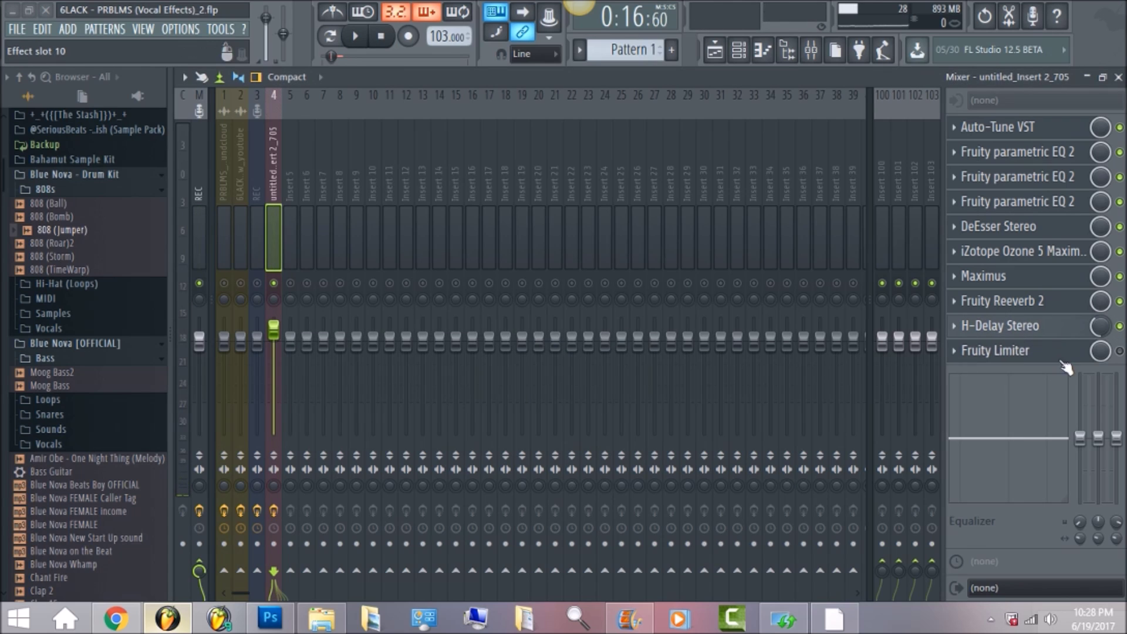
click(1070, 333)
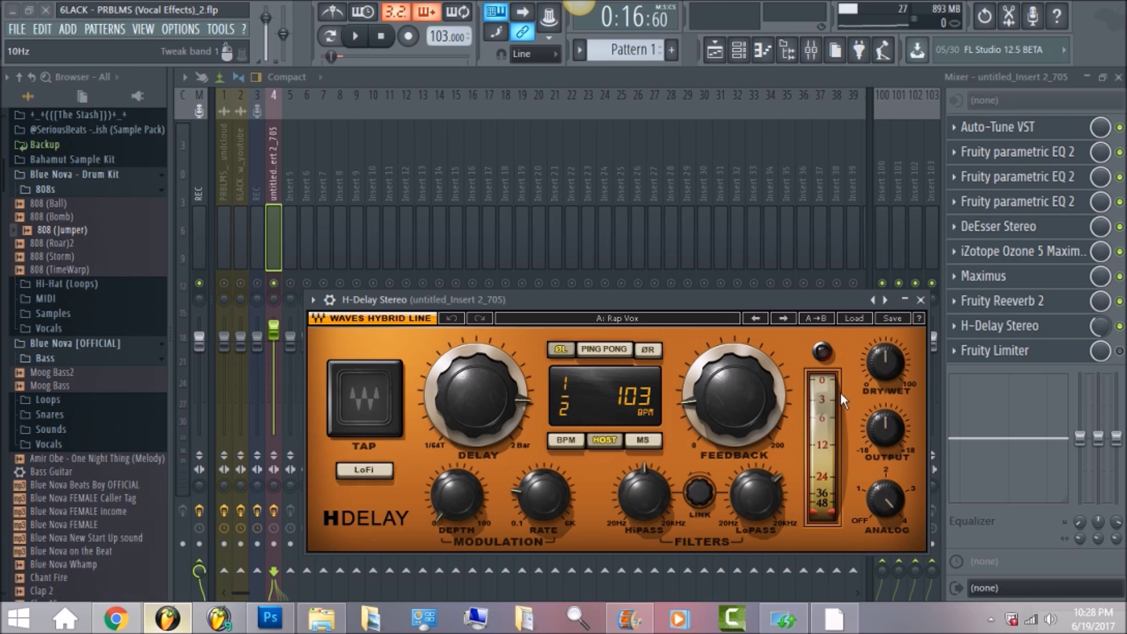
click(578, 77)
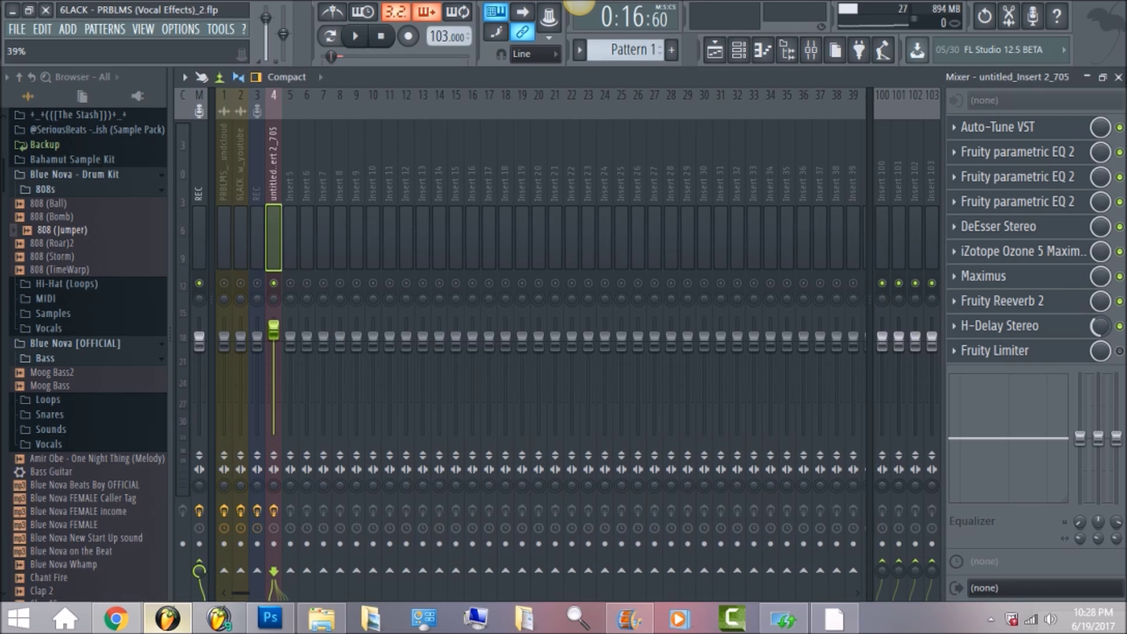
click(355, 37)
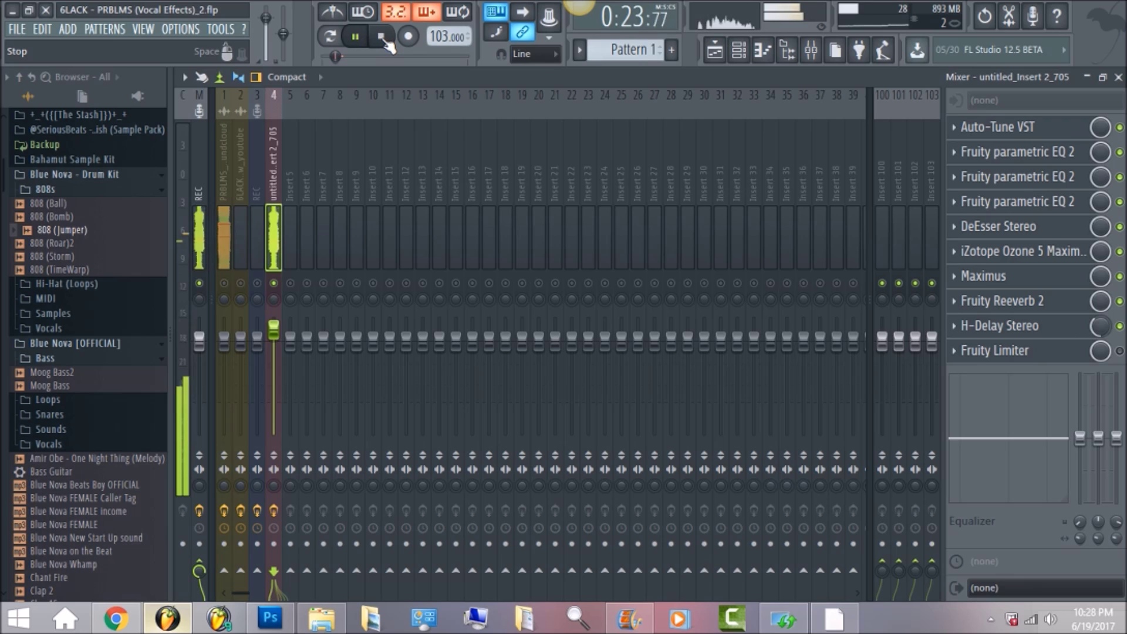
click(382, 38)
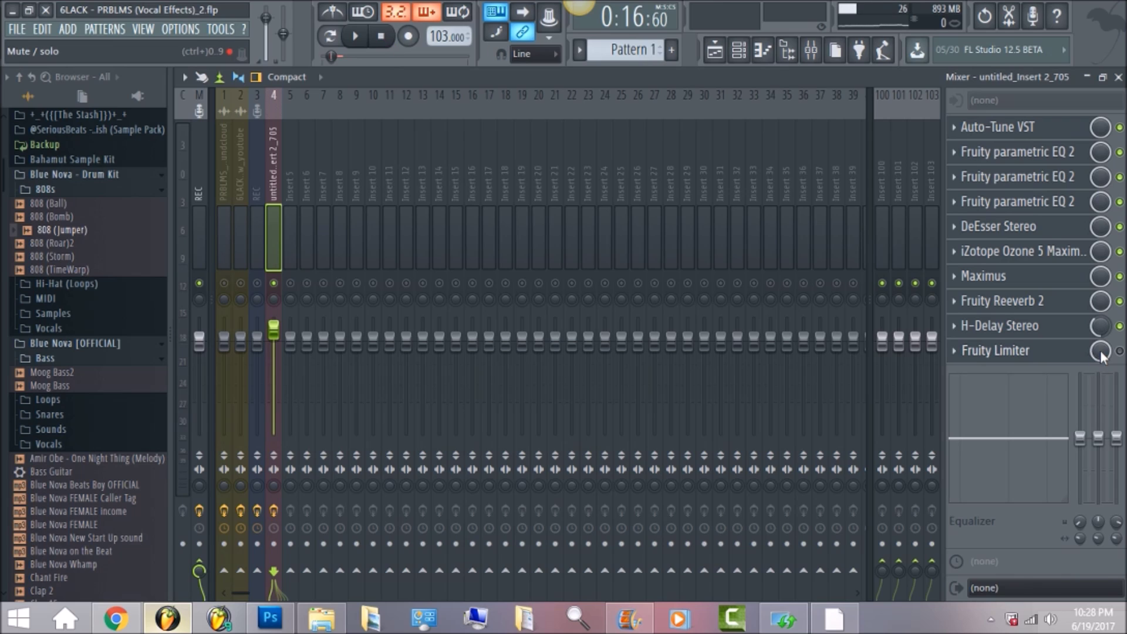
Enable Fruity Limiter on insert 4 and inspect its release, ahead and attack settings.
click(1011, 352)
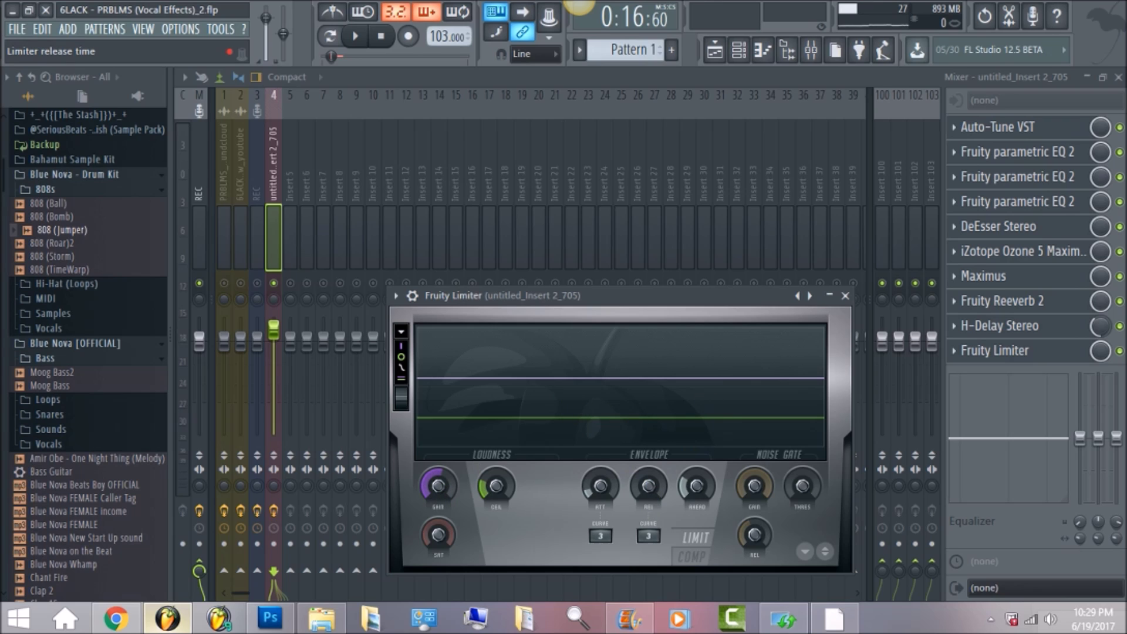
click(649, 484)
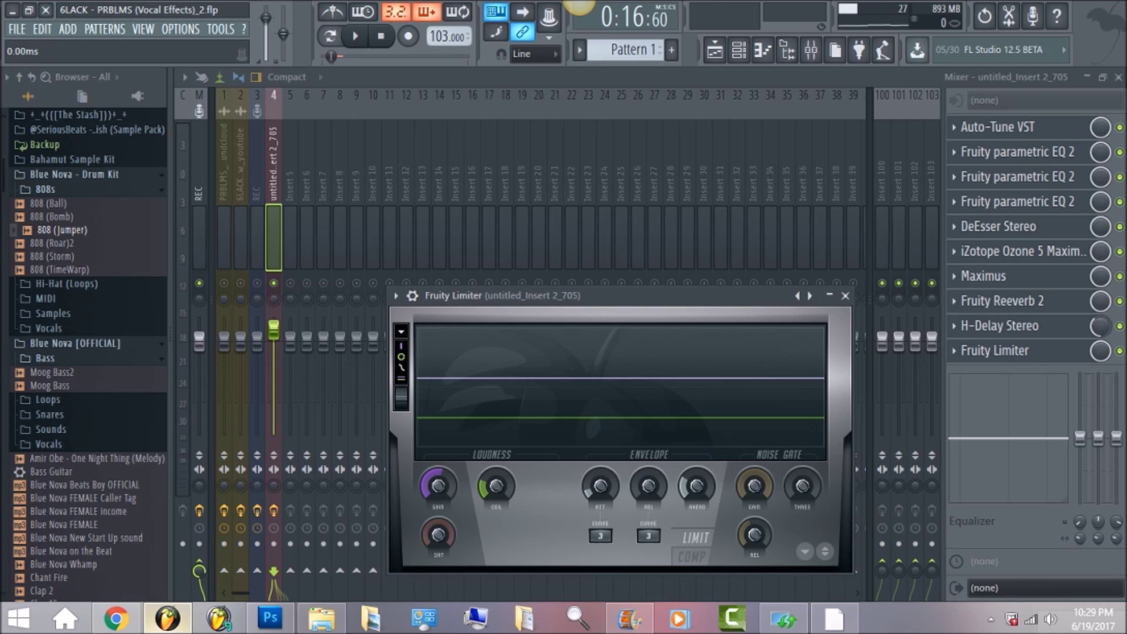
click(696, 485)
click(600, 485)
Audition the vocal twice through the complete chain with Fruity Limiter shown.
click(357, 46)
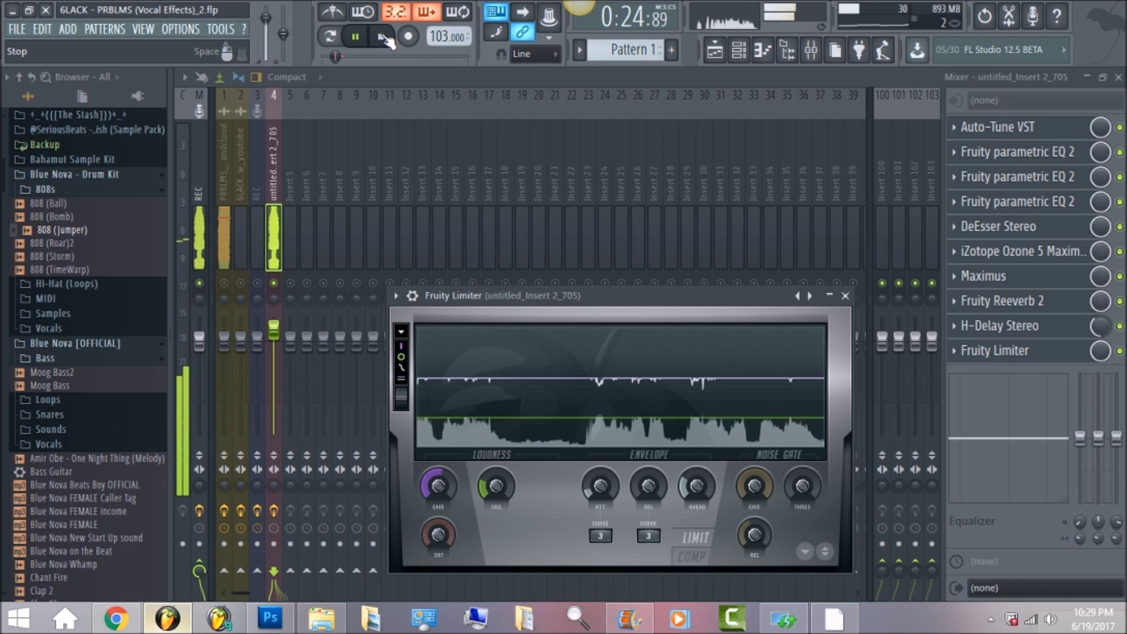
click(383, 36)
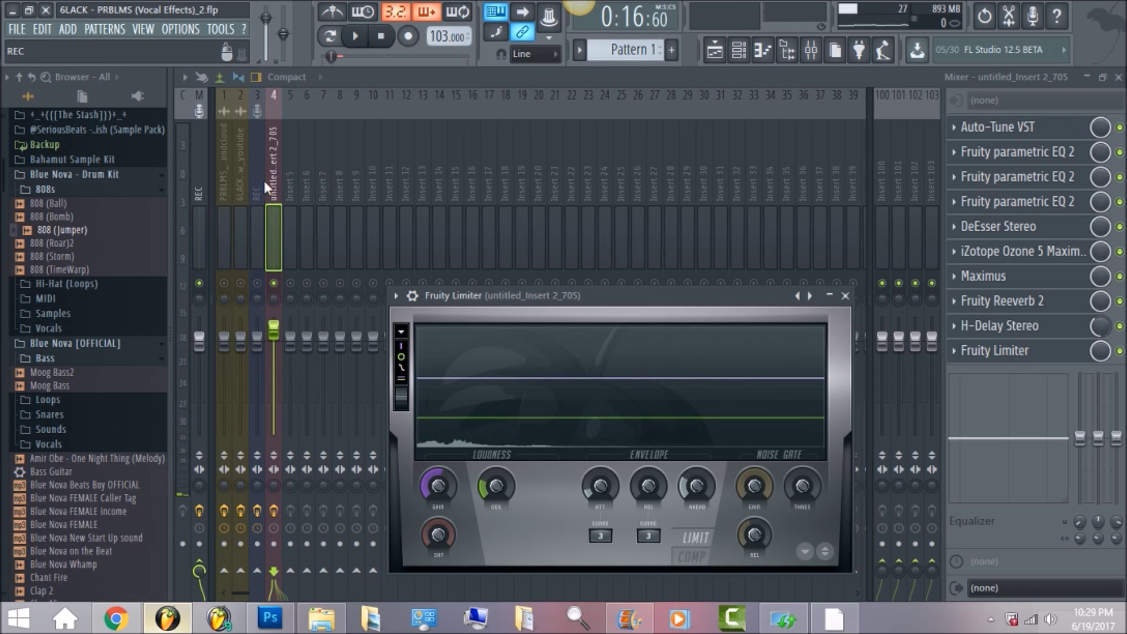
click(356, 37)
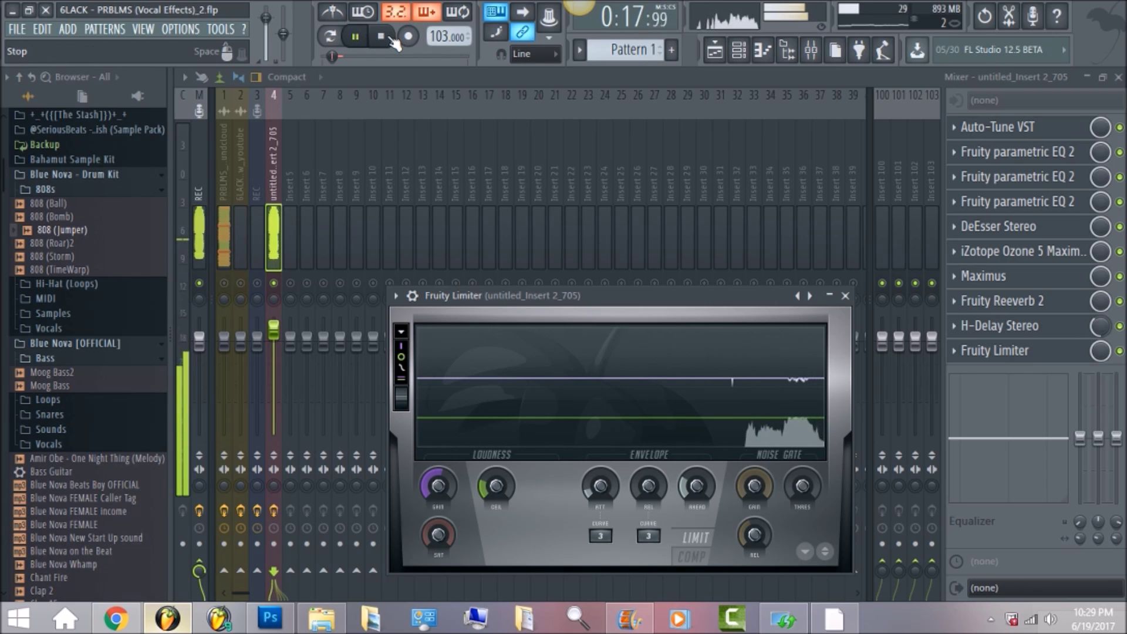
click(391, 41)
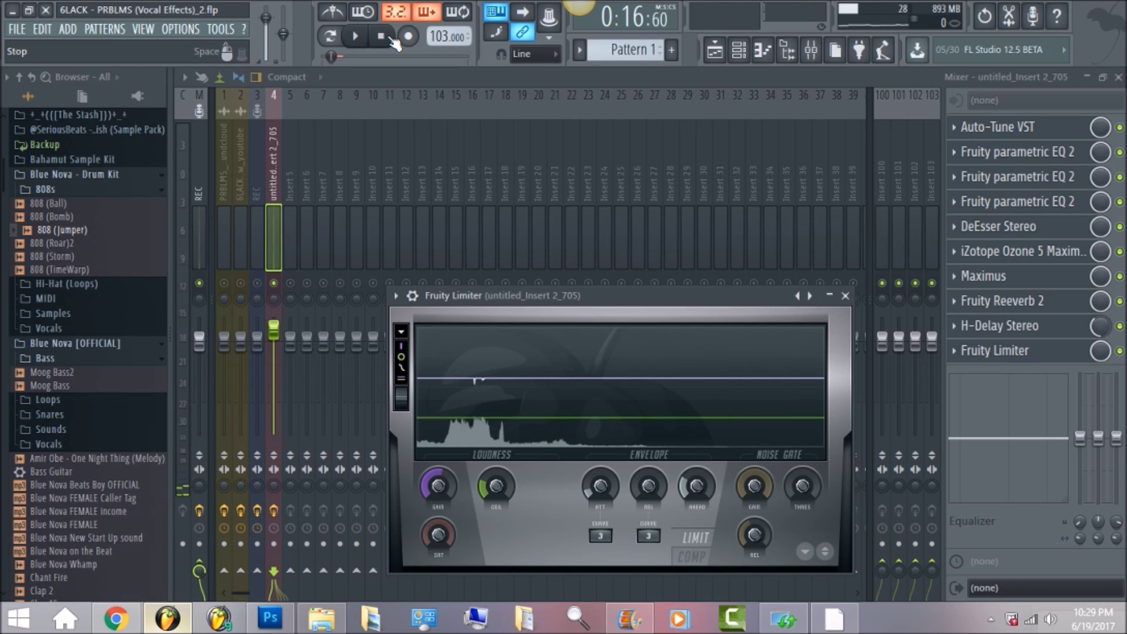
Unmute the instrumental on insert 1, and inspect the high, mid and low band curves in its Maximus.
click(227, 162)
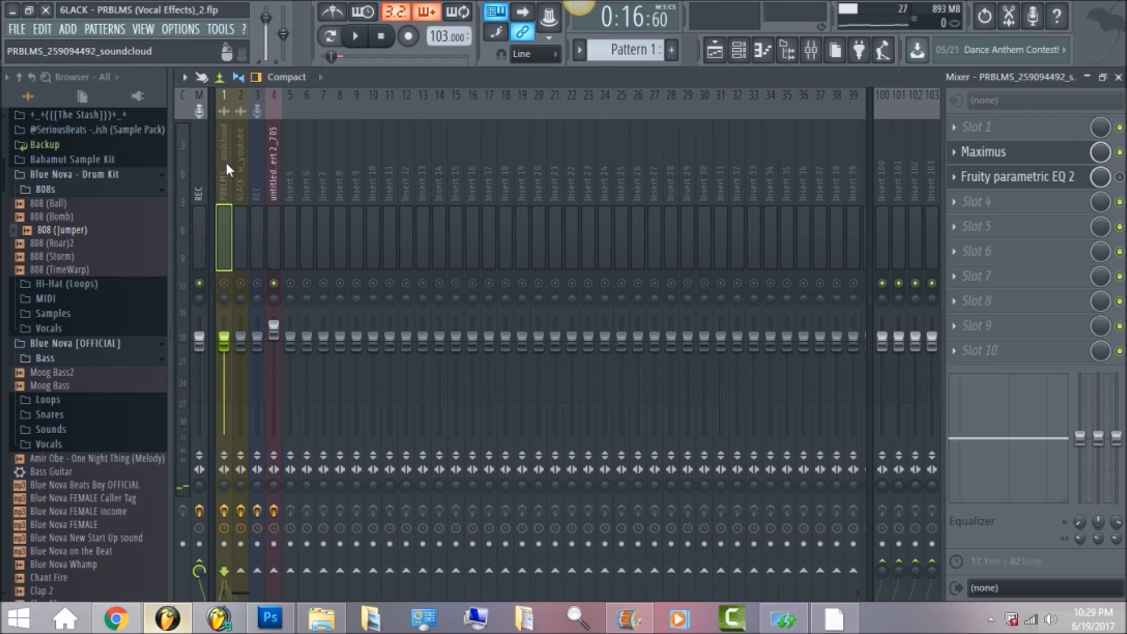
click(1045, 154)
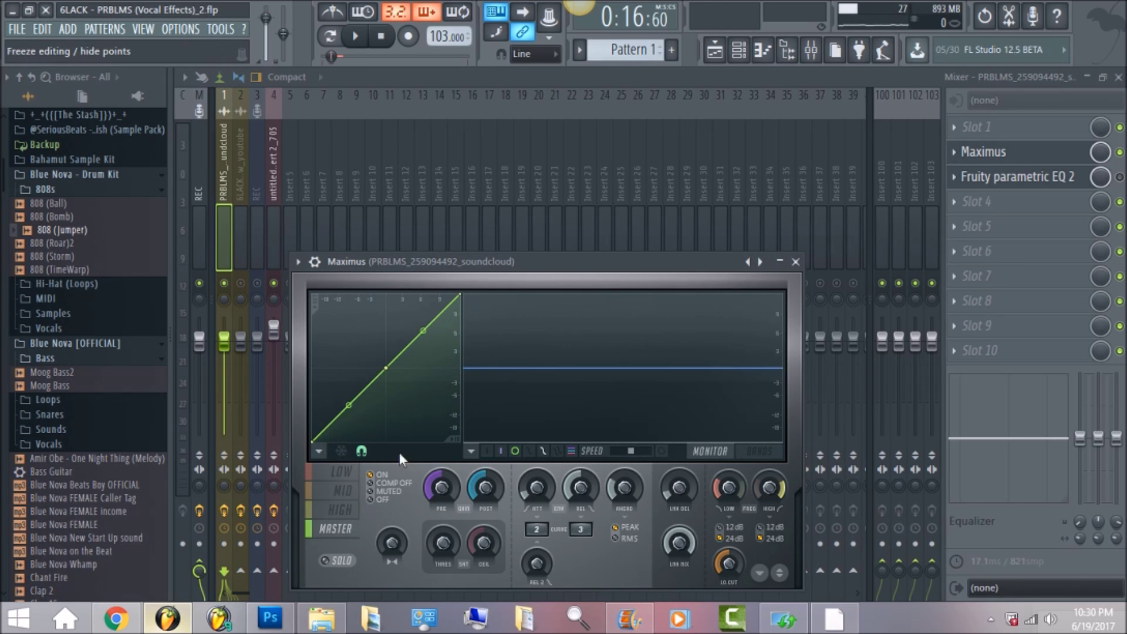
click(337, 509)
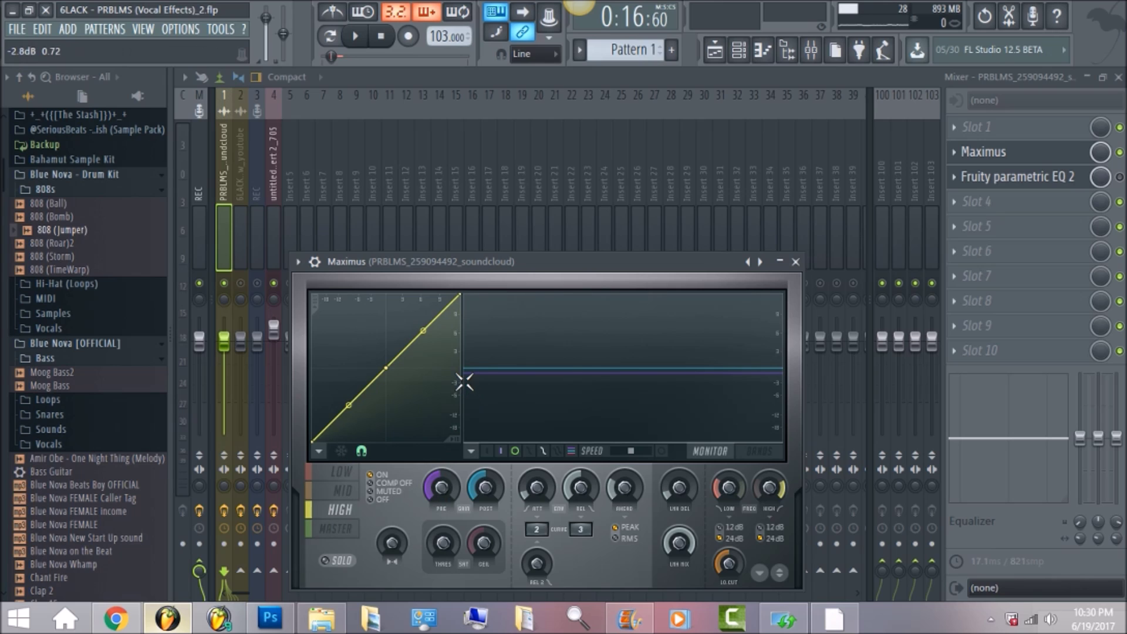
click(348, 490)
click(341, 473)
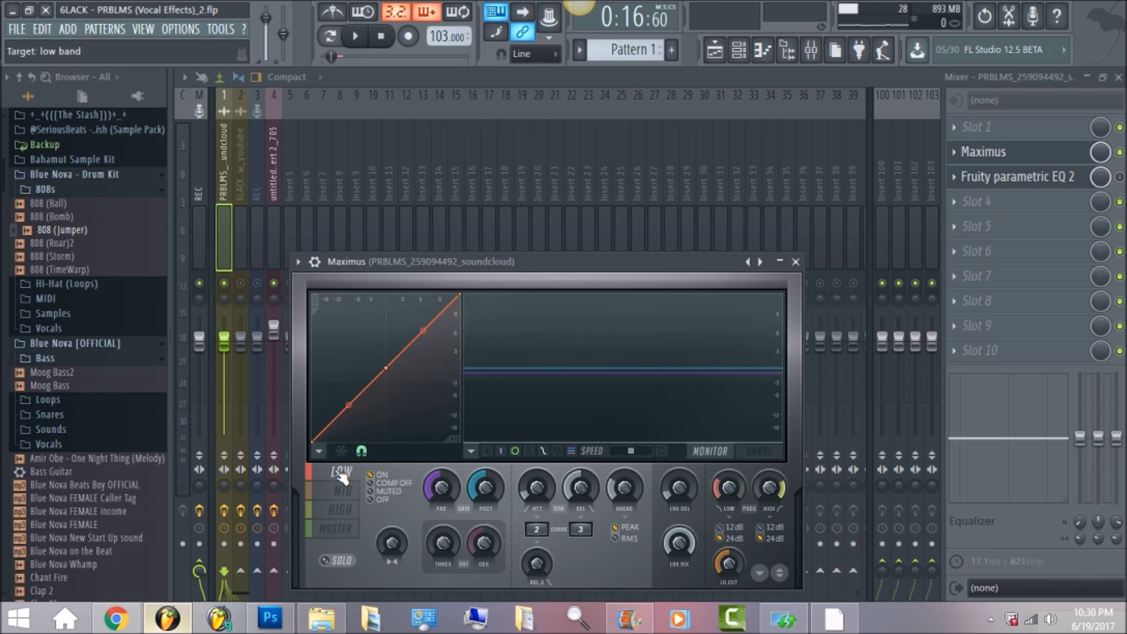
Show the master curve in insert 1's Maximus and audition the instrumental together with the vocal.
click(334, 530)
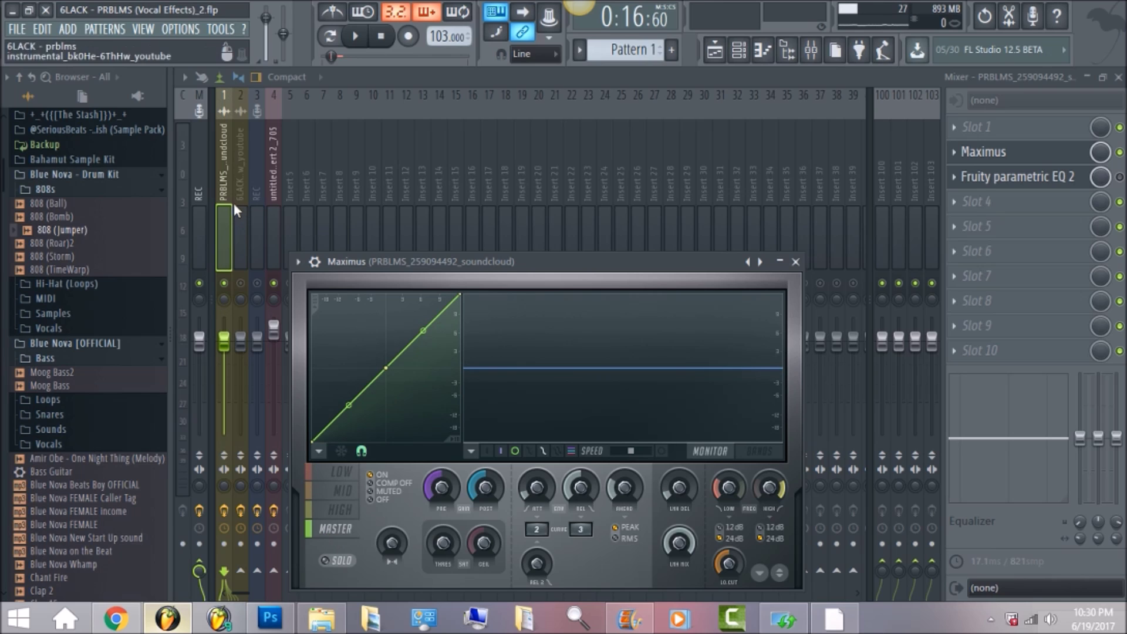
key(space)
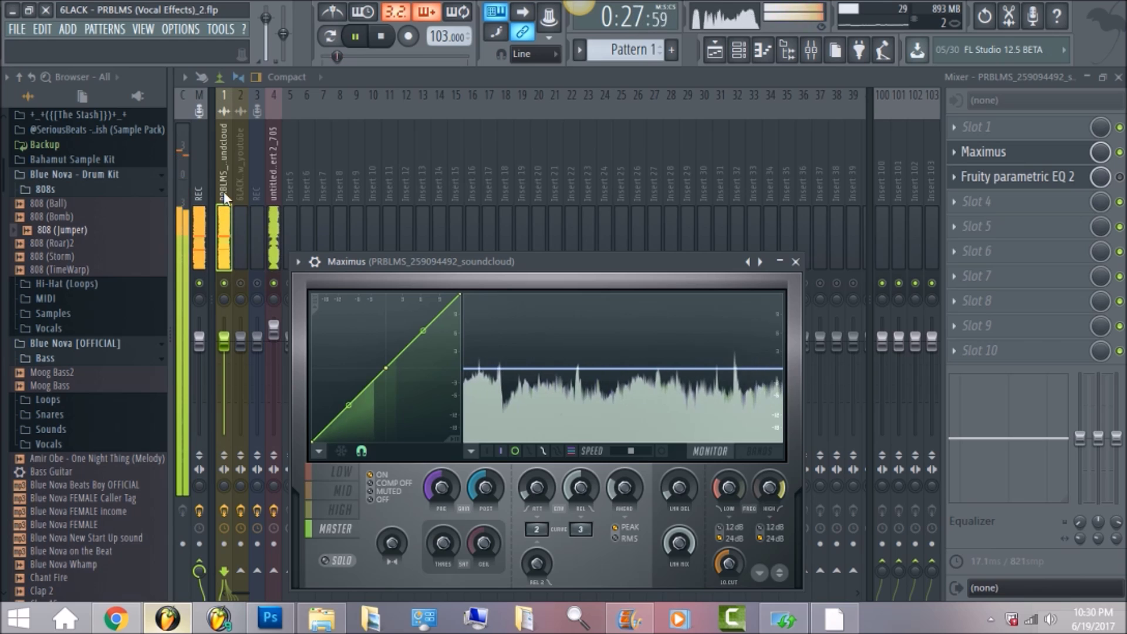
key(space)
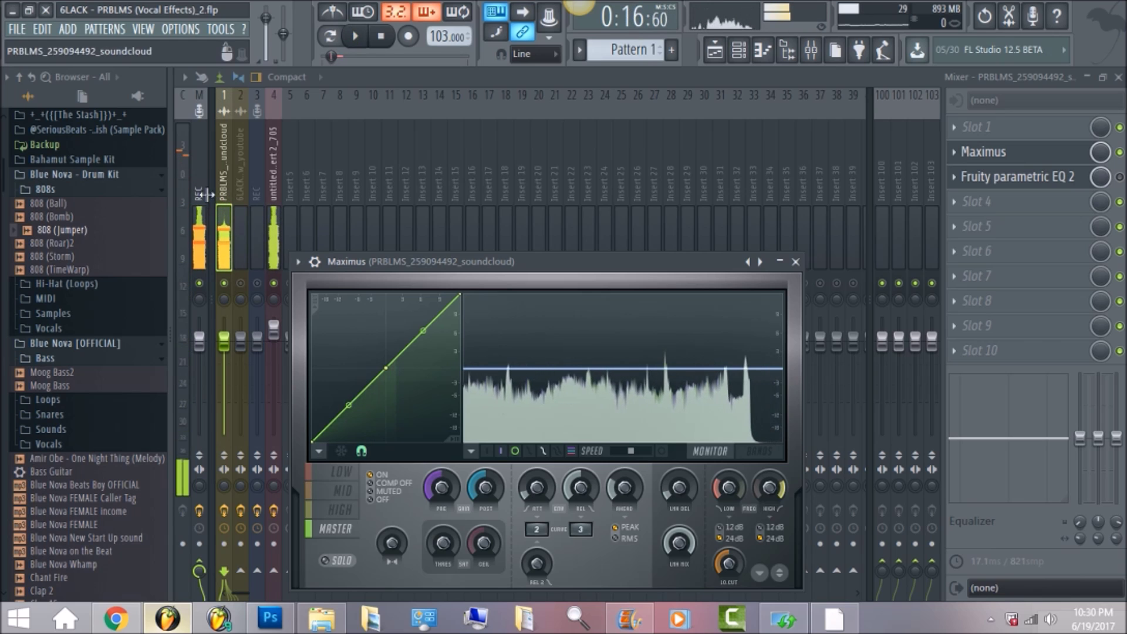
Select the master track and enable its iZotope Ozone 5 plugin.
click(202, 189)
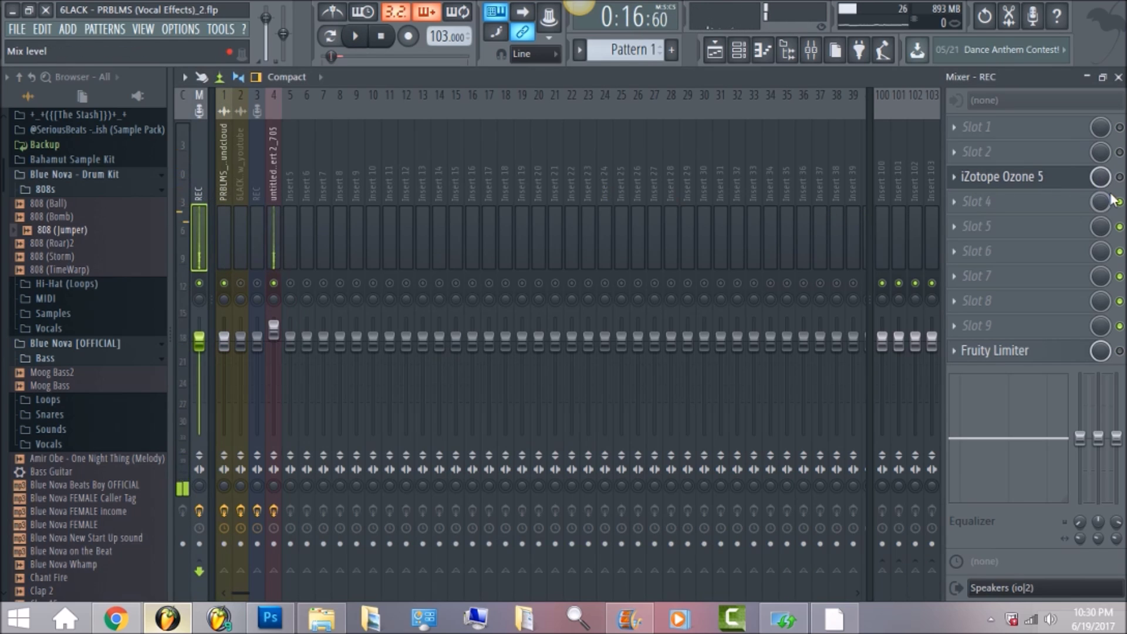
click(1120, 176)
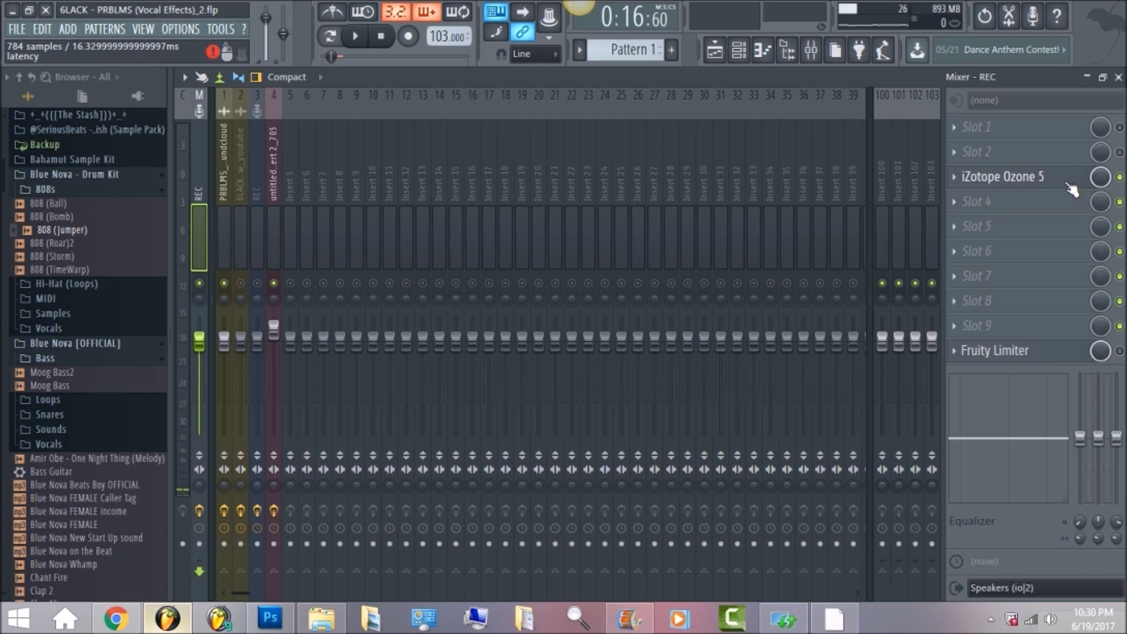
Open the master track's iZotope Ozone 5 and show its post equalizer bands.
click(1067, 184)
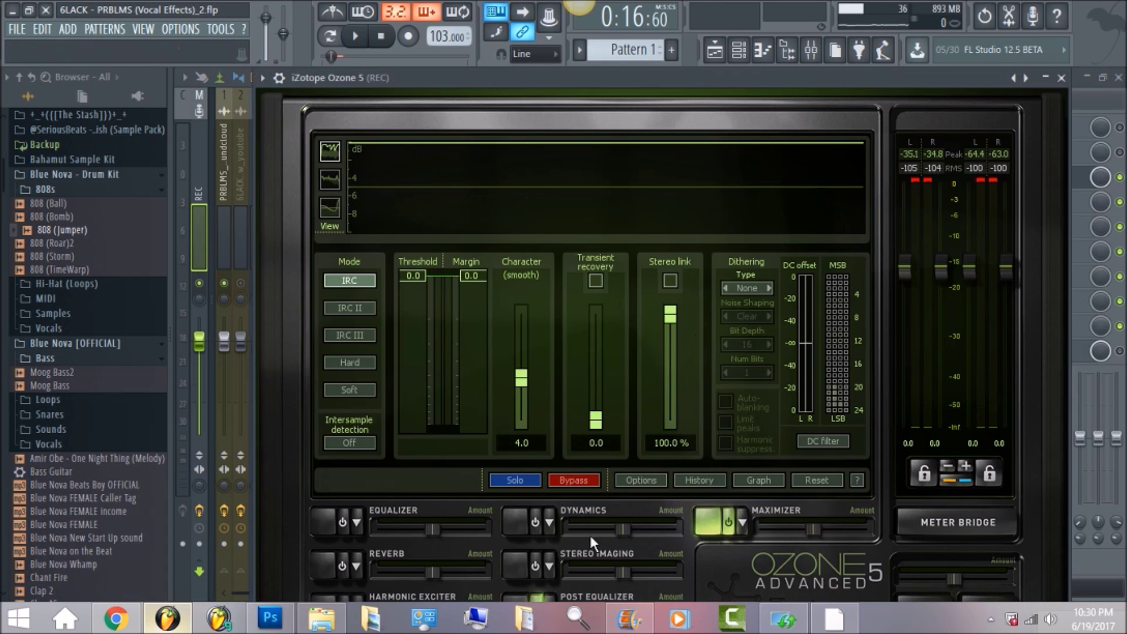
click(529, 598)
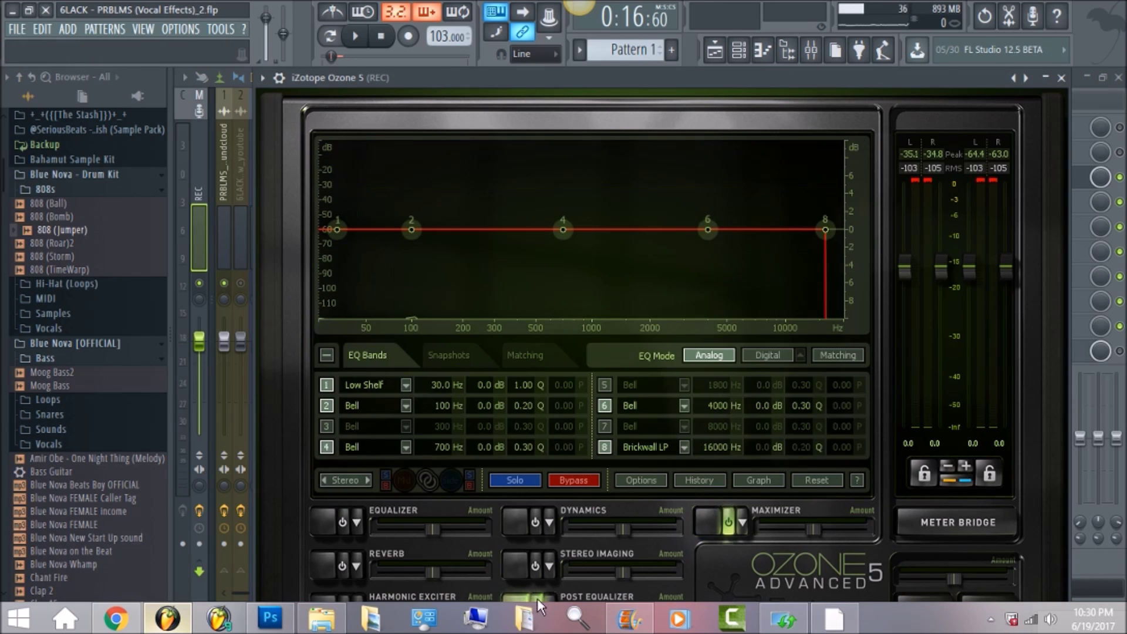
drag(555, 80, 555, 66)
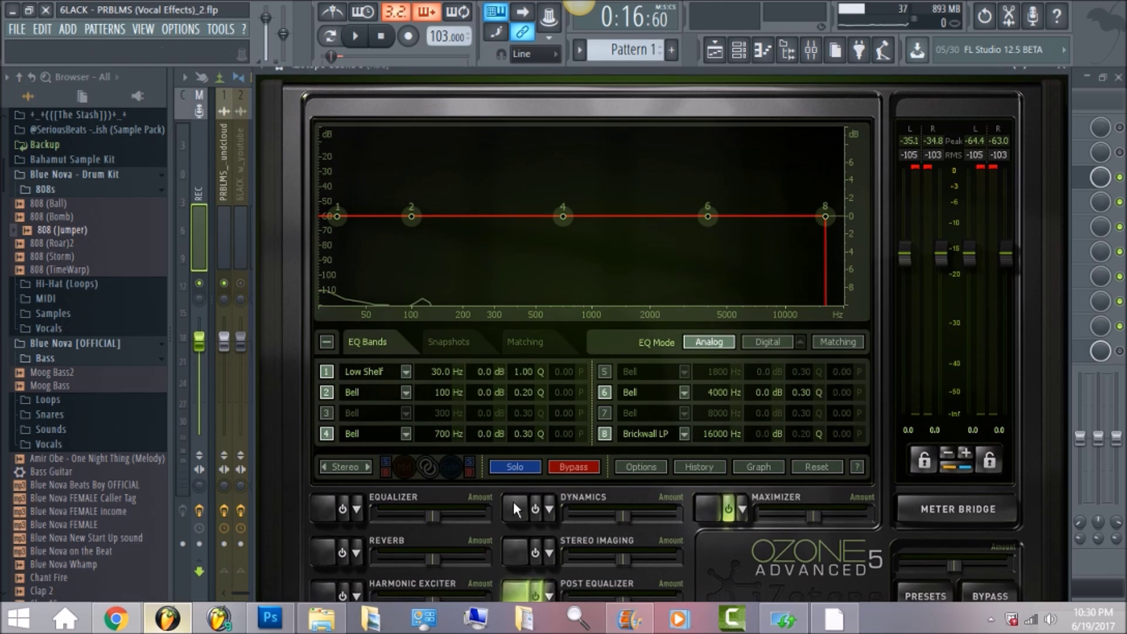
Set band 8 of Ozone 5's post equalizer to a Brickwall lowpass filter.
click(683, 433)
mouse_move(663, 486)
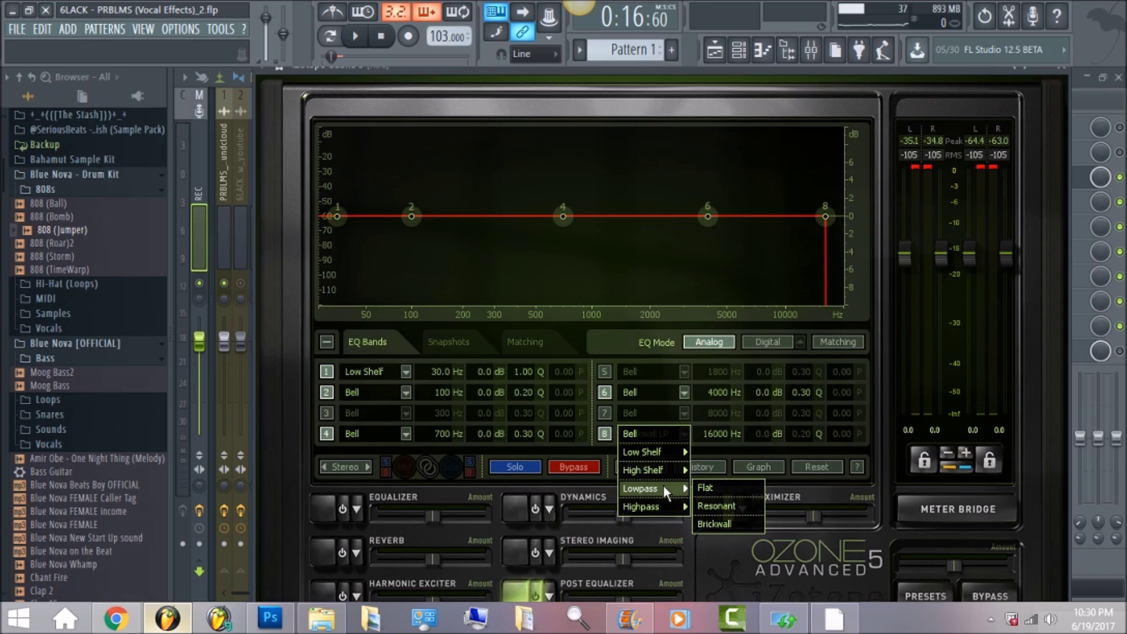
click(716, 524)
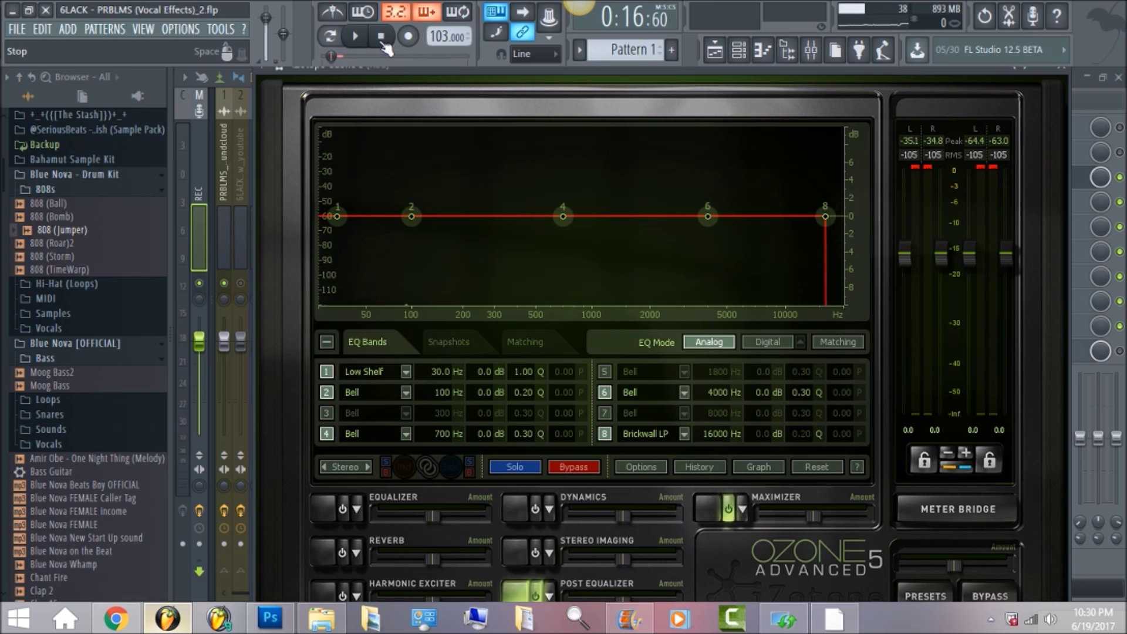
Audition the mix with the post equalizer shown, and inspect Ozone 5's Maximizer before returning to the mixer's master track.
click(354, 36)
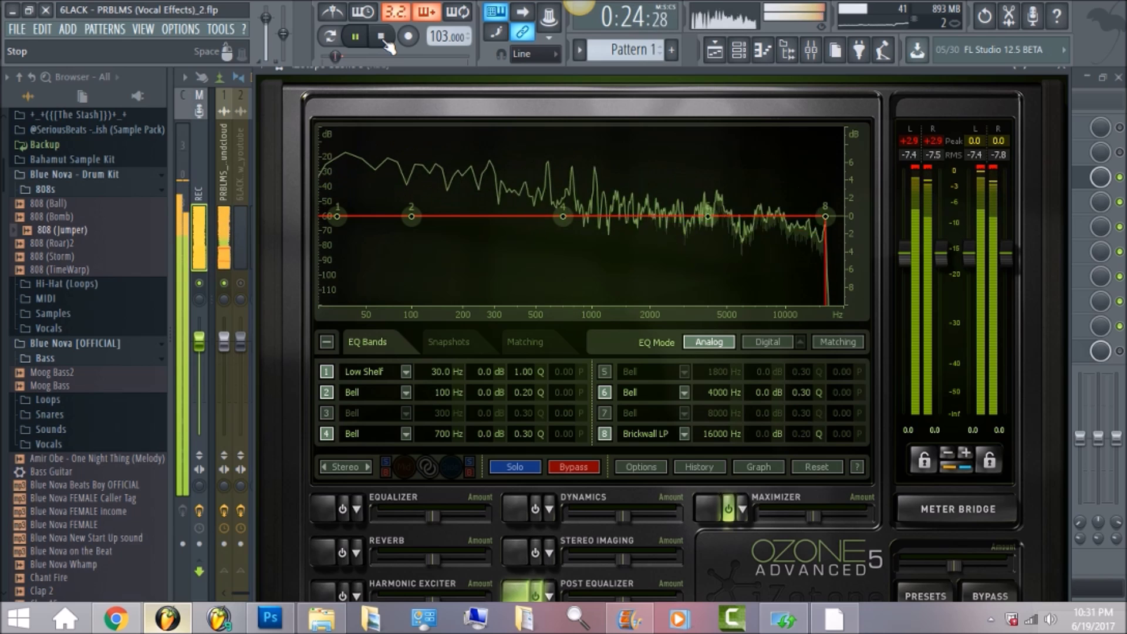
click(383, 38)
click(708, 504)
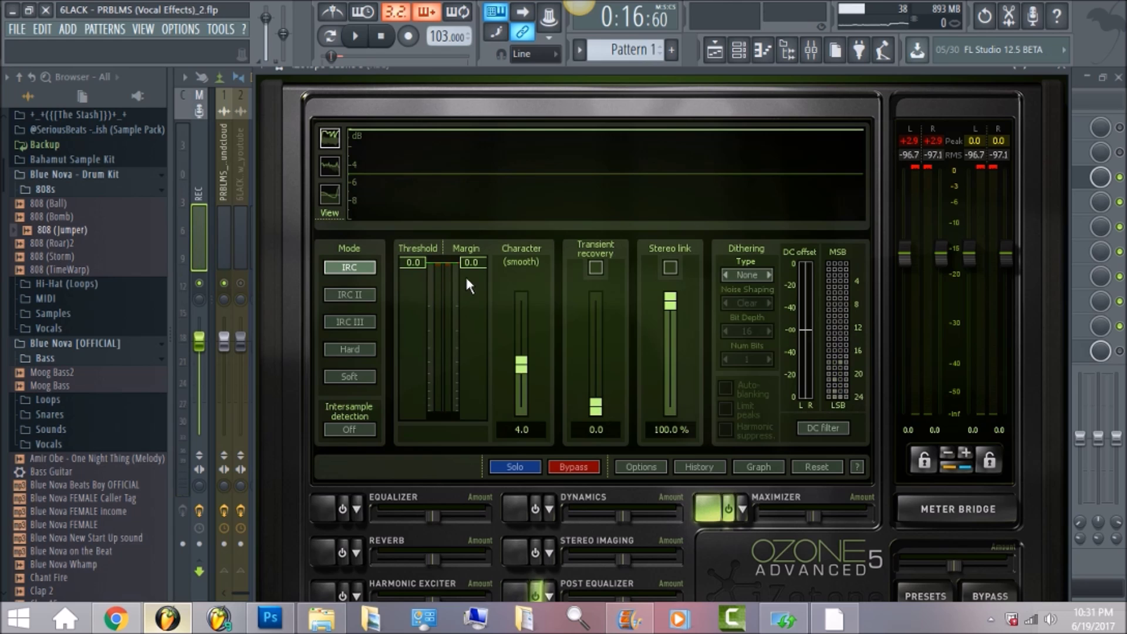
click(200, 178)
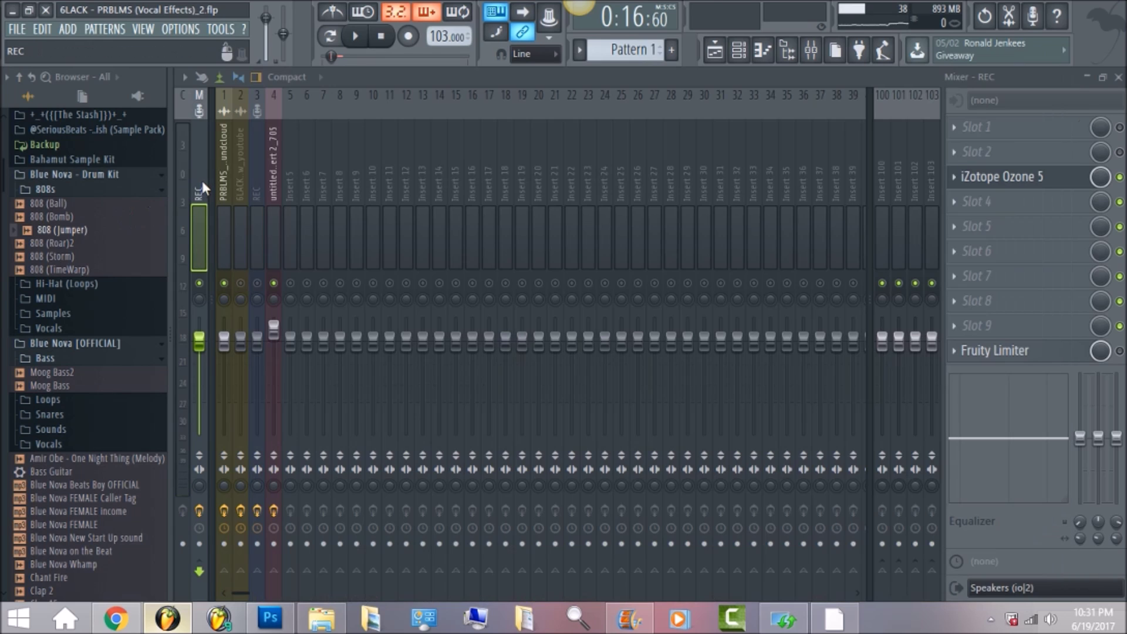